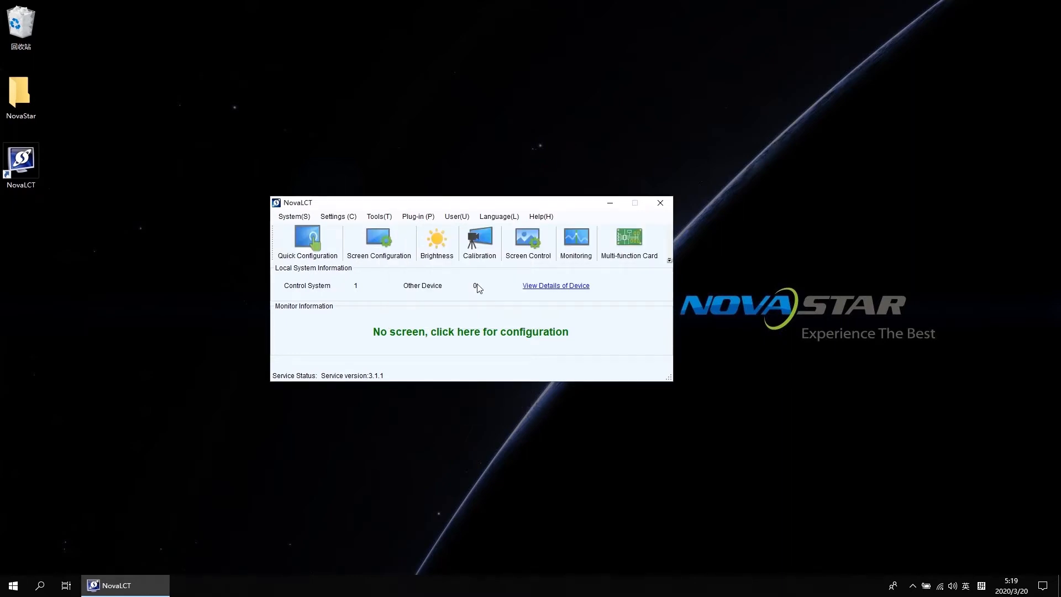
Step: Open Screen Configuration on the 192.168.0.10:5200 communication port and continue with Configure Screen
click(380, 244)
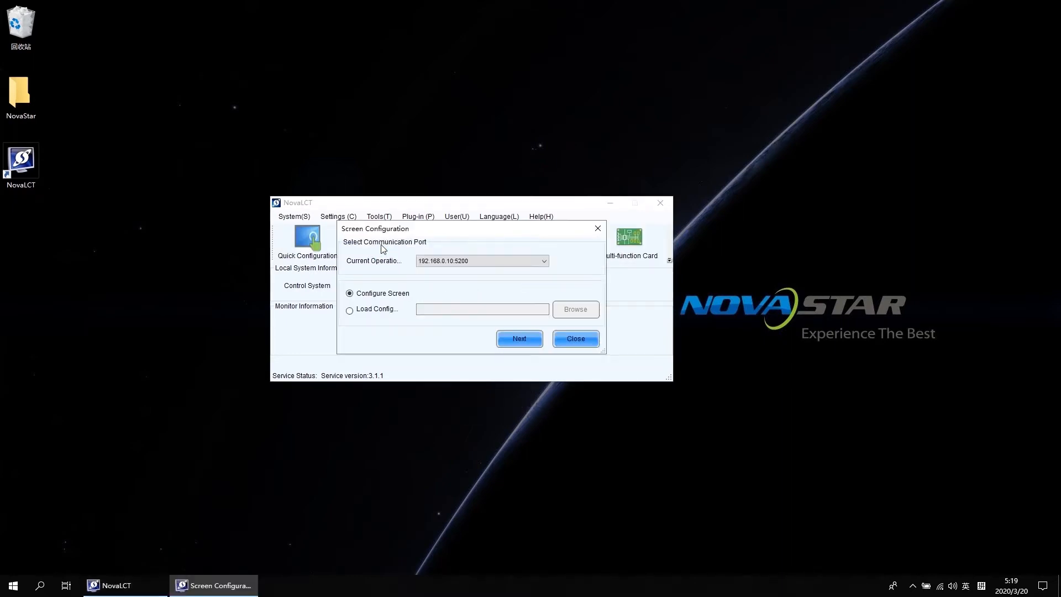
click(477, 262)
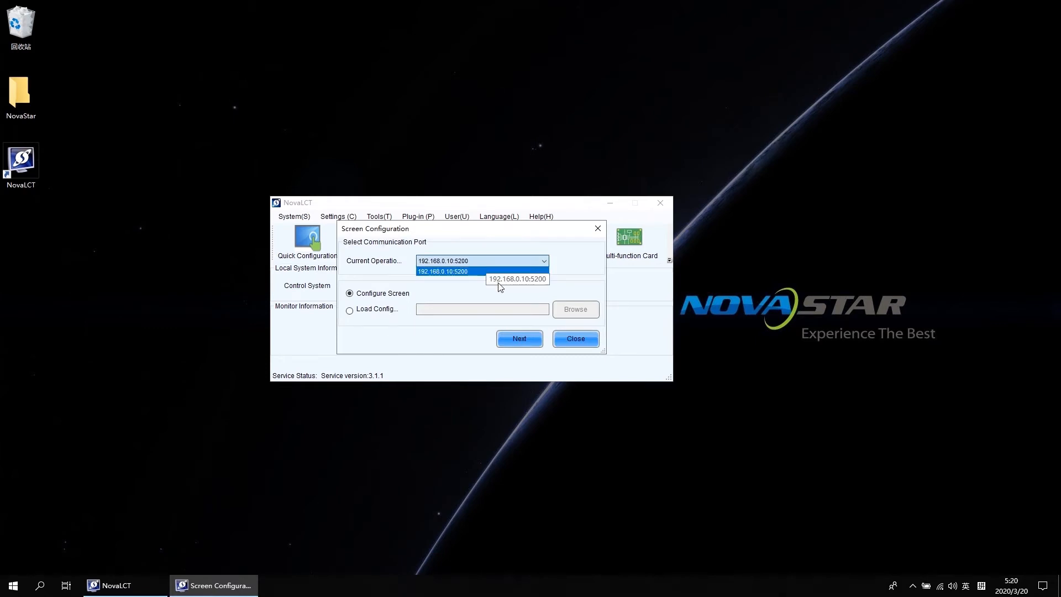
click(519, 342)
click(519, 339)
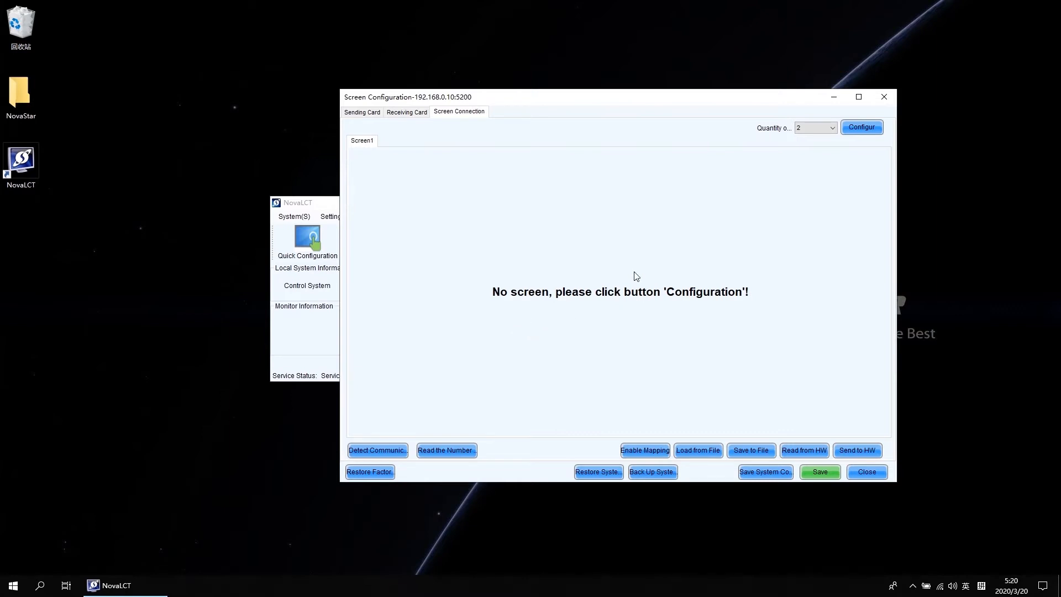
Step: Set the quantity of screens to 2 and apply the configuration
click(822, 129)
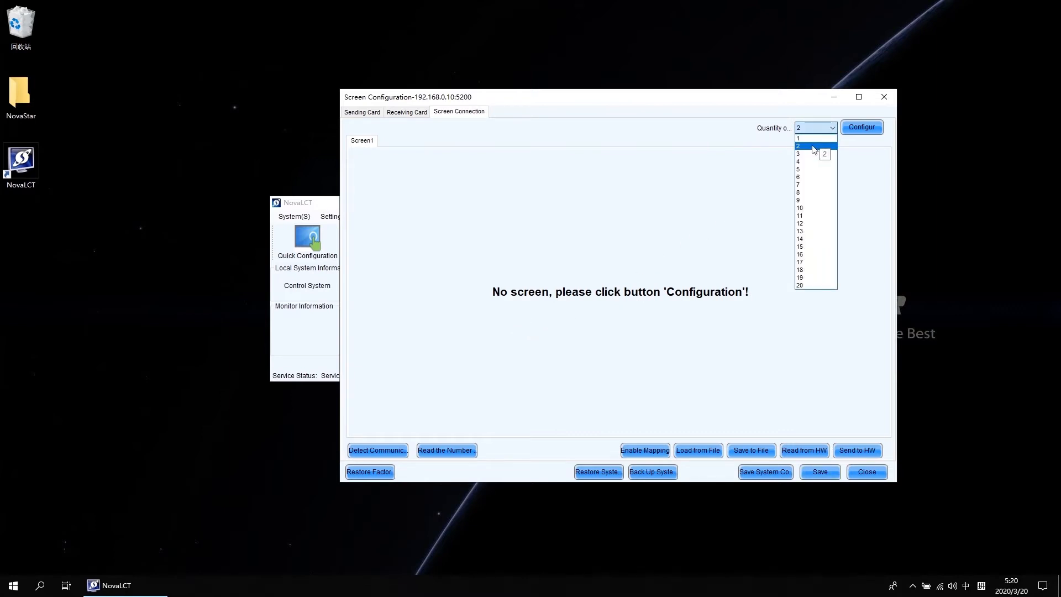
click(813, 147)
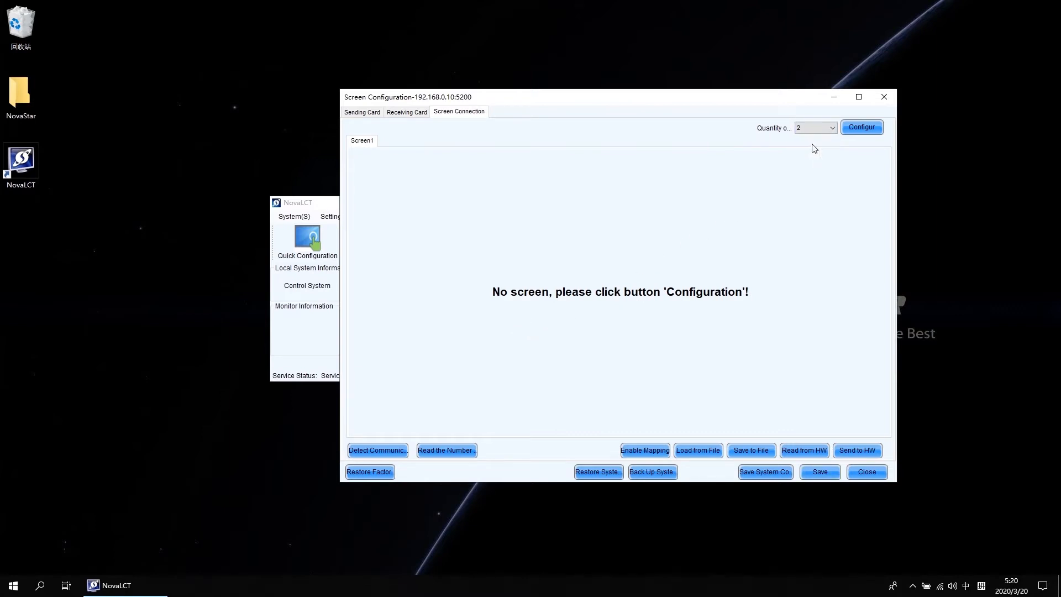
click(864, 127)
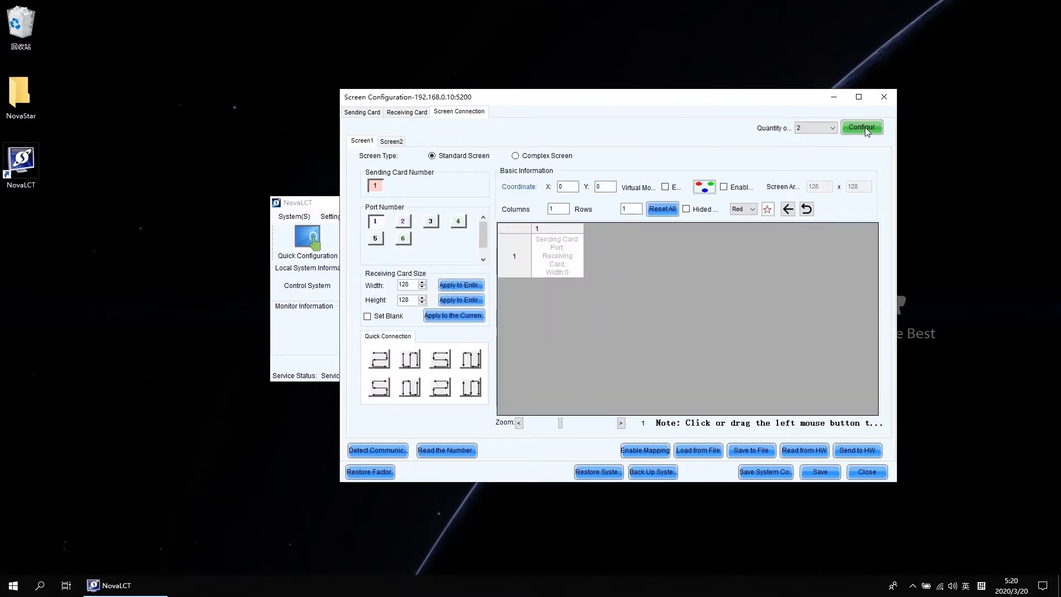
Step: On Screen1, set the receiving card grid to 2 columns and 3 rows and reset all
click(385, 143)
click(364, 142)
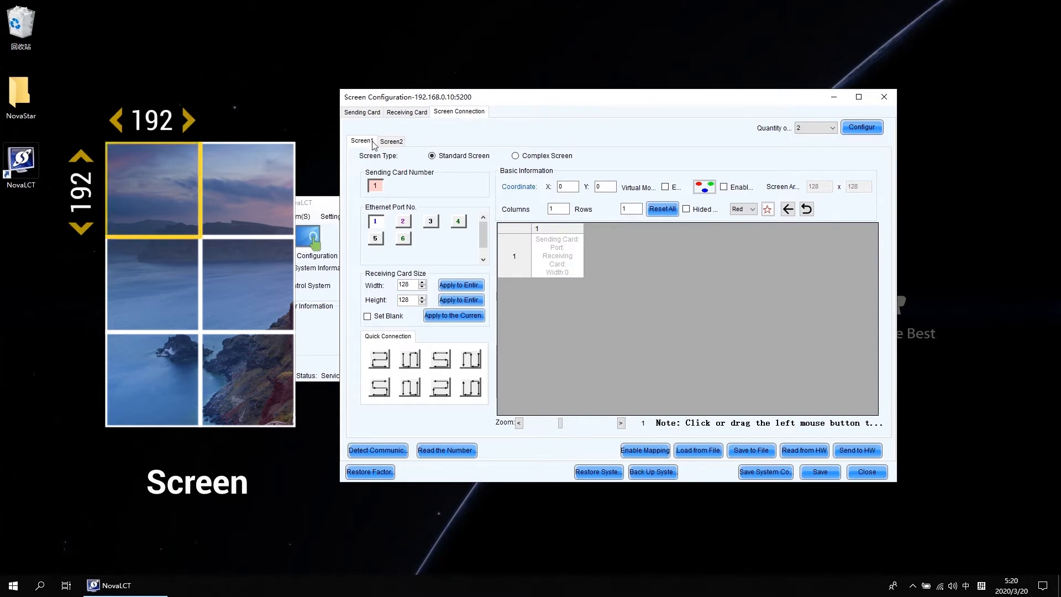
drag(562, 208, 546, 208)
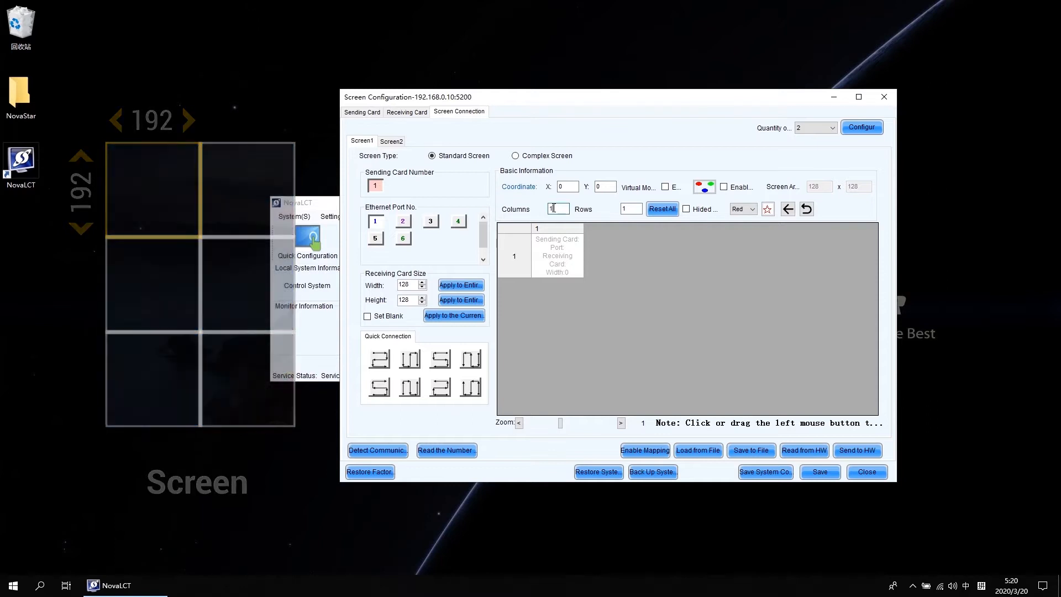
text(2)
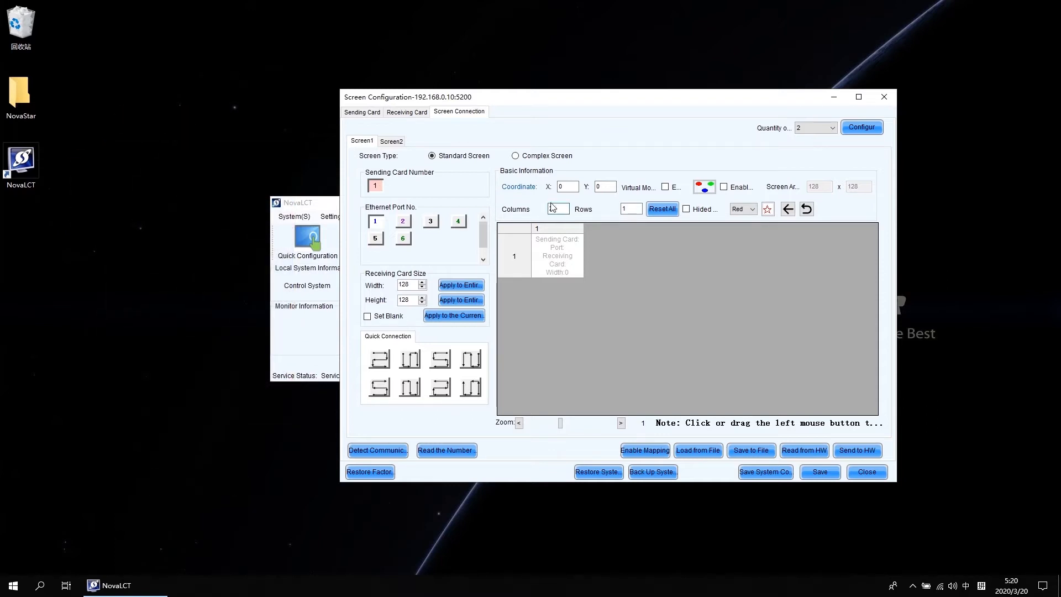
click(625, 208)
double_click(625, 209)
text(3)
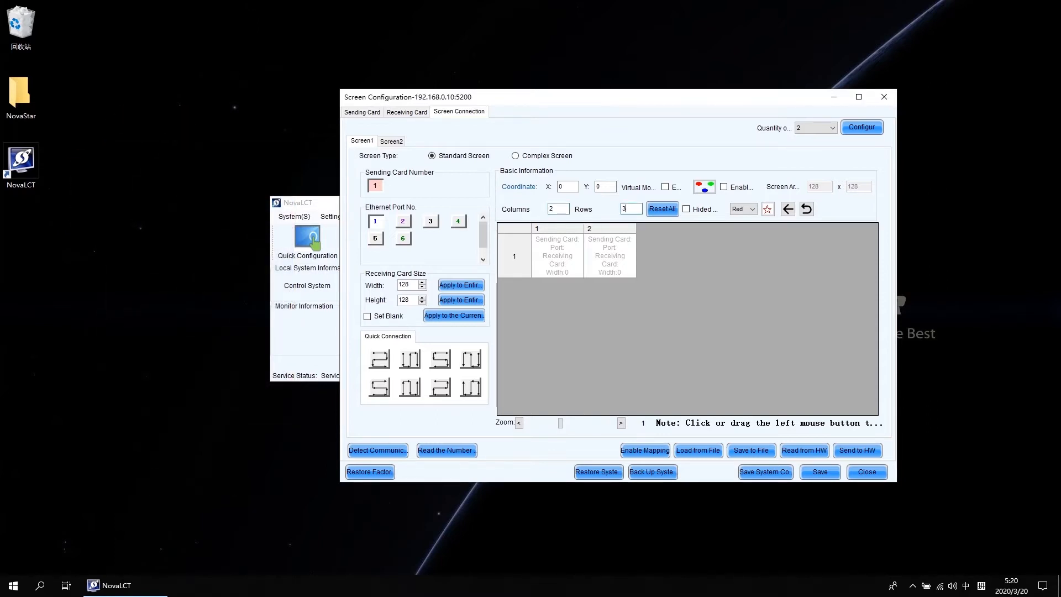
click(664, 210)
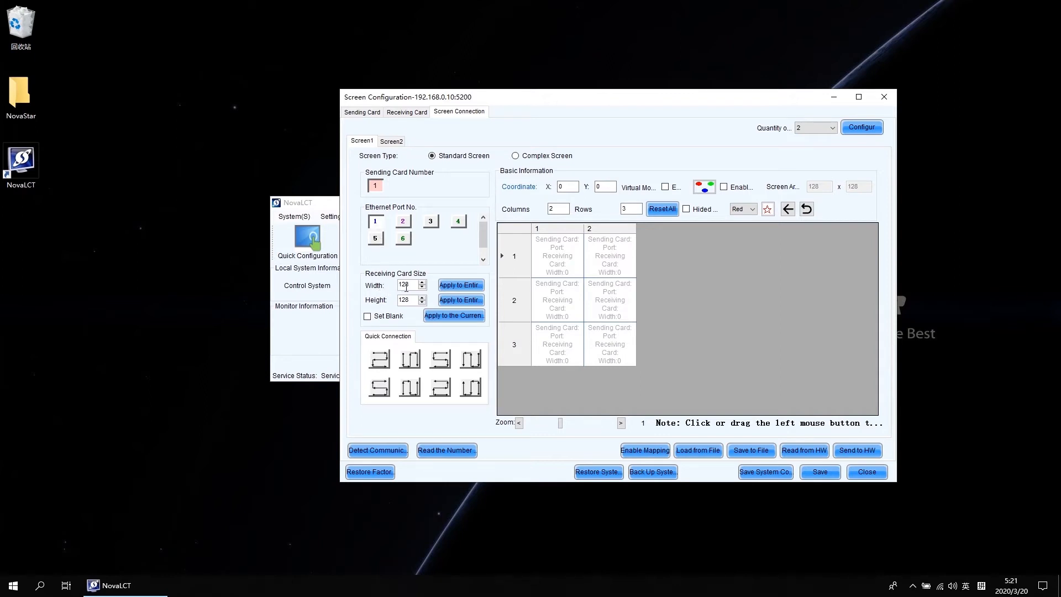
Step: Set Screen1's receiving card size to 192 width and 192 height
drag(411, 285, 395, 285)
text(192)
drag(412, 300, 396, 300)
text(192)
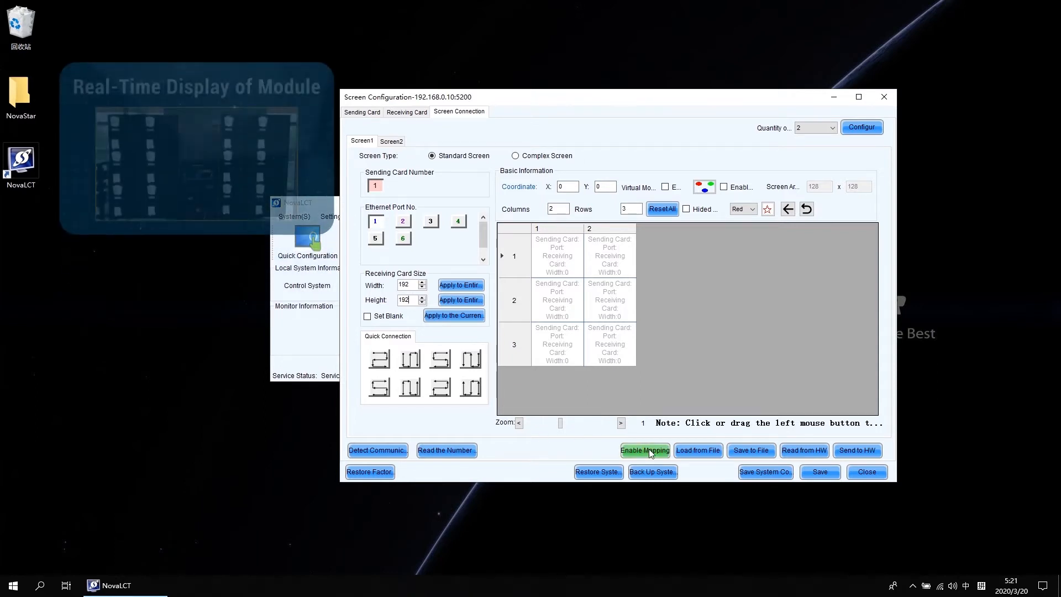
Step: Enable mapping to view the module numbering on the display, then close mapping again
click(649, 450)
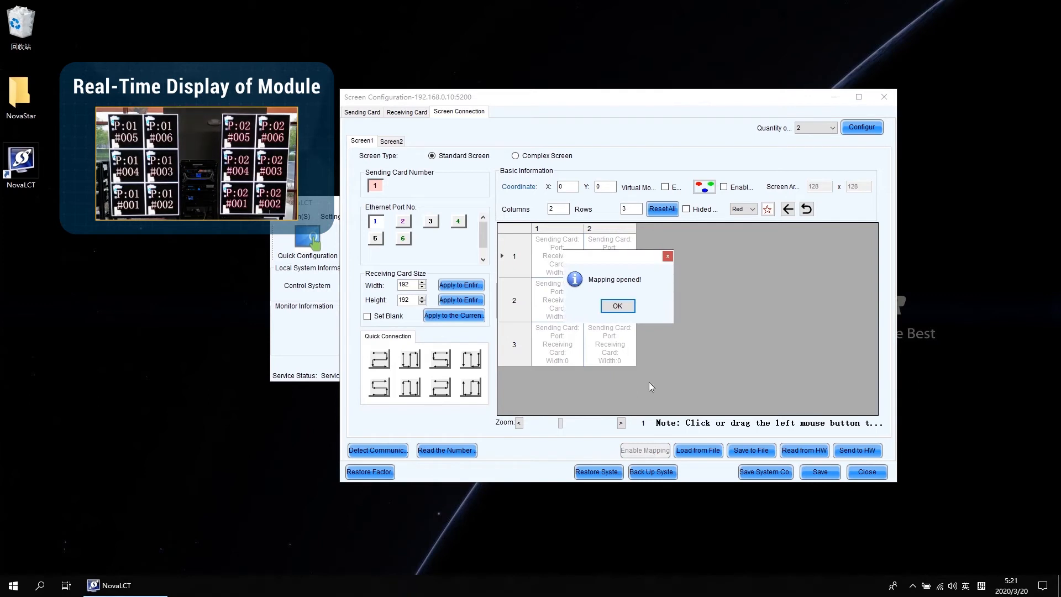
click(626, 305)
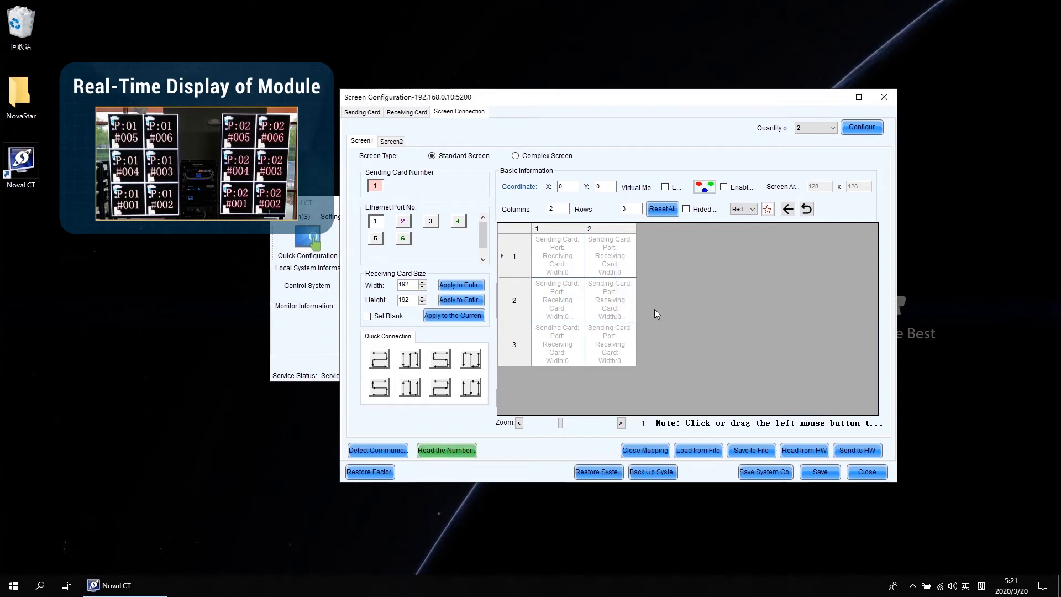
click(650, 451)
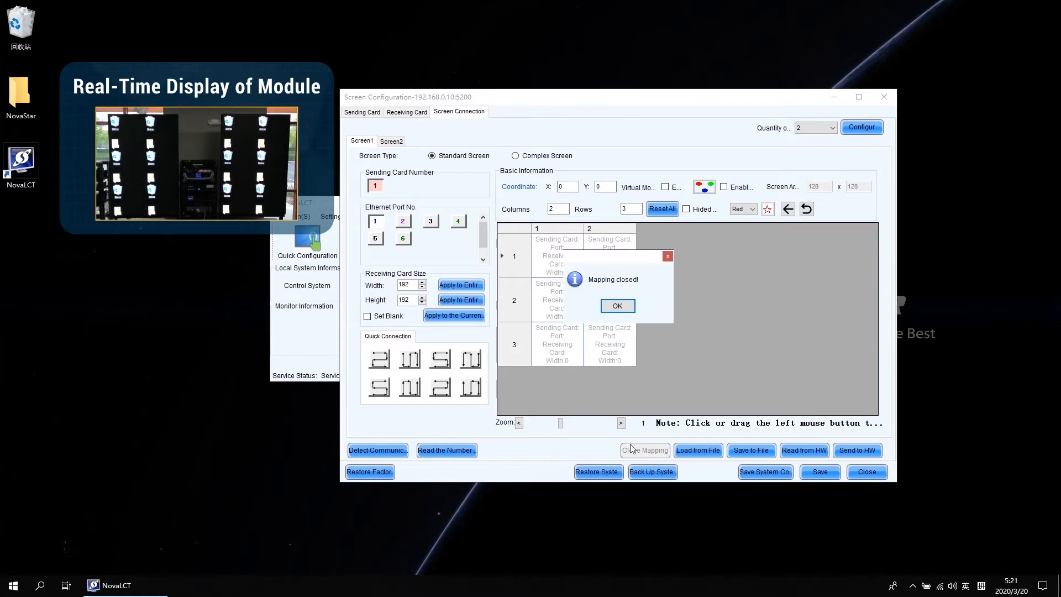
click(626, 306)
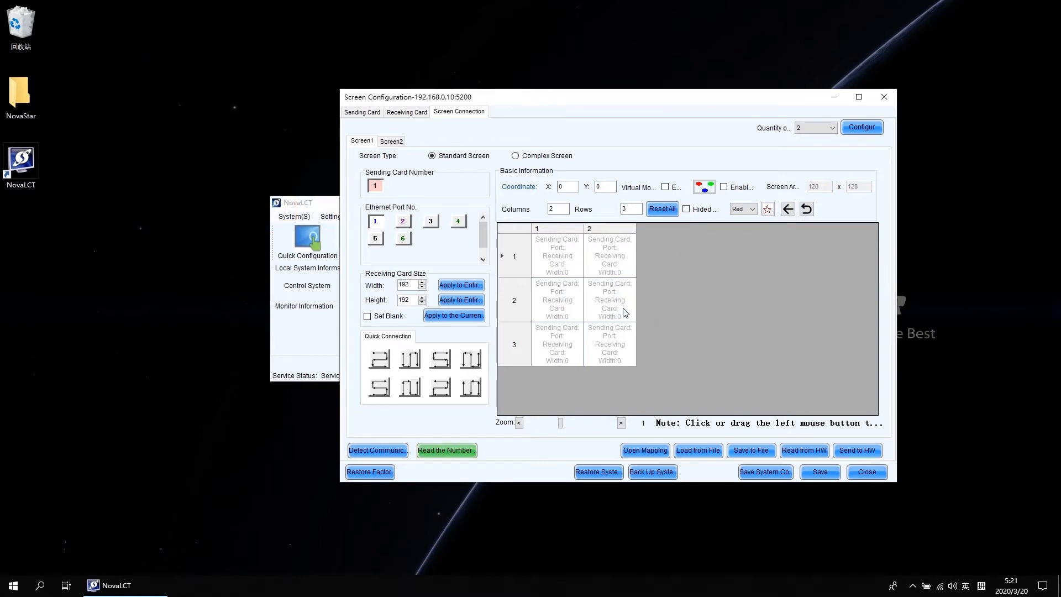
Step: Connect Screen1's six receiving cards in a serpentine order starting at the bottom-left cell and ending at the top-right
click(559, 354)
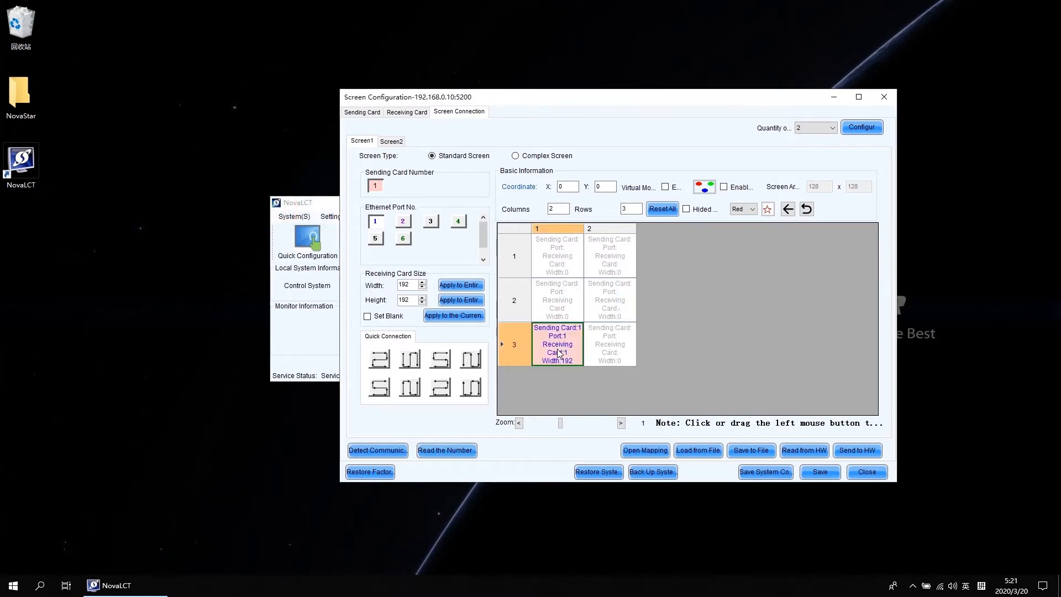
click(615, 354)
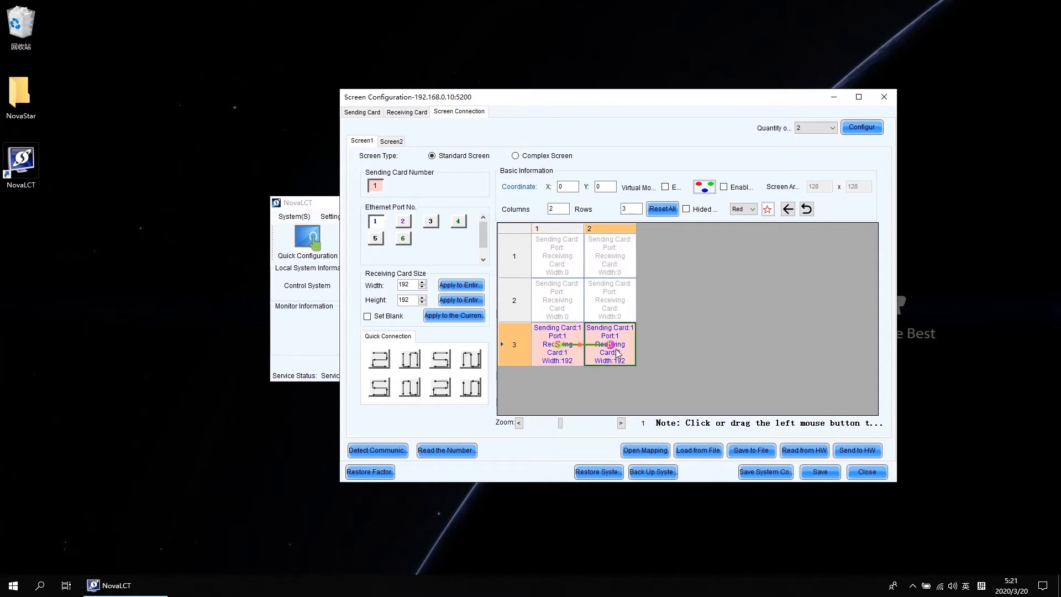
click(618, 308)
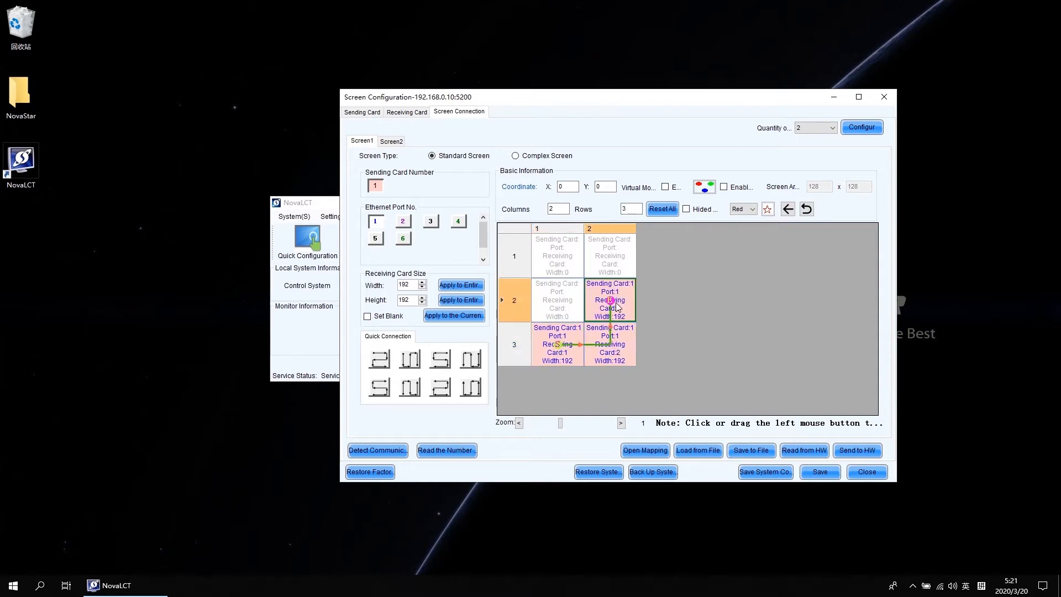
click(560, 307)
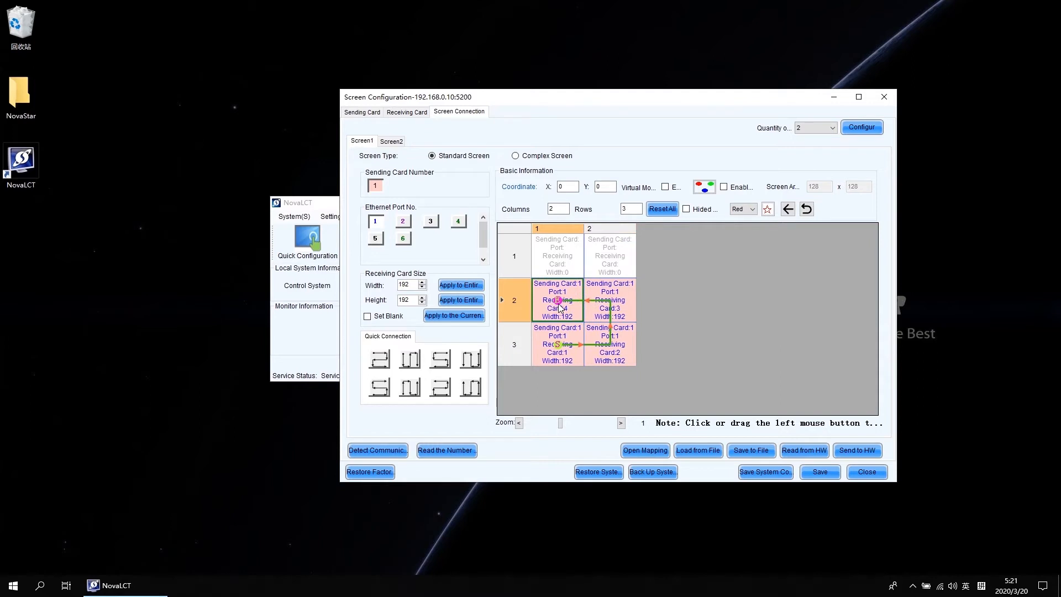
click(562, 260)
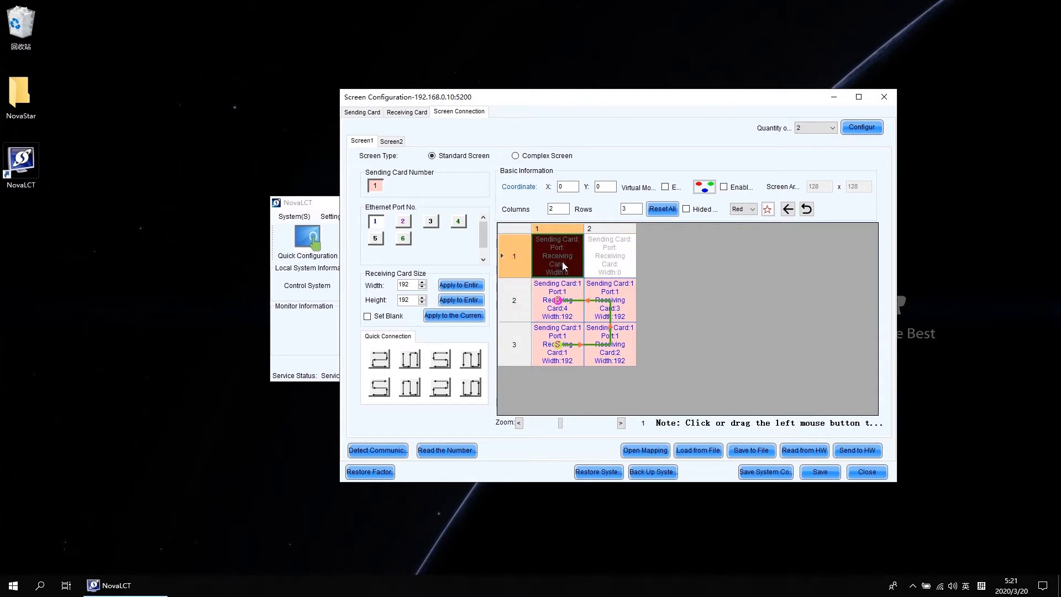
click(622, 256)
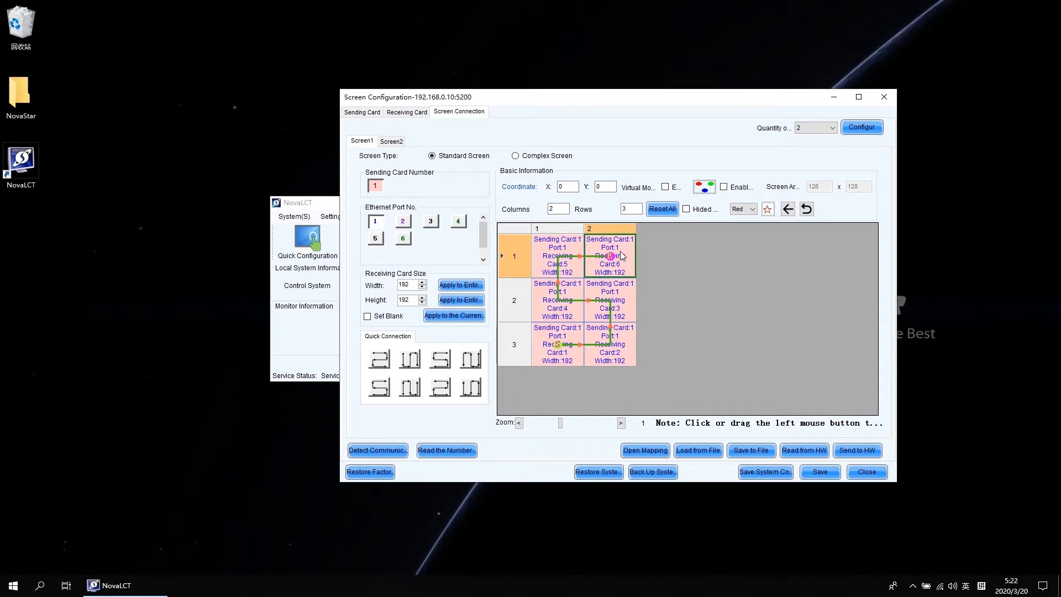
Step: Switch to Screen2 and set its receiving card grid to 2 columns and 3 rows
click(394, 142)
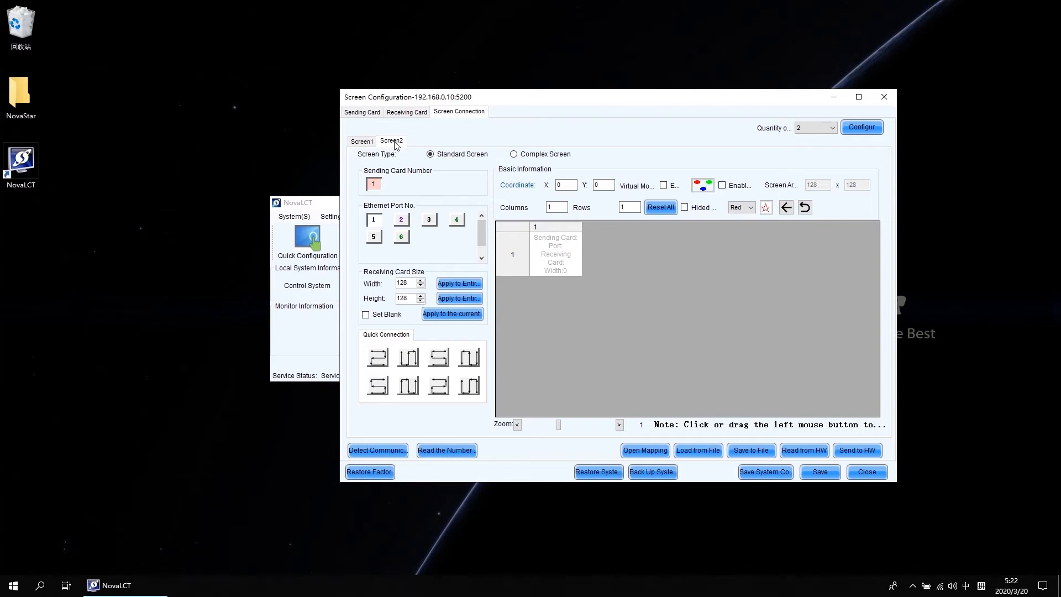
double_click(557, 207)
text(2)
double_click(620, 208)
text(3)
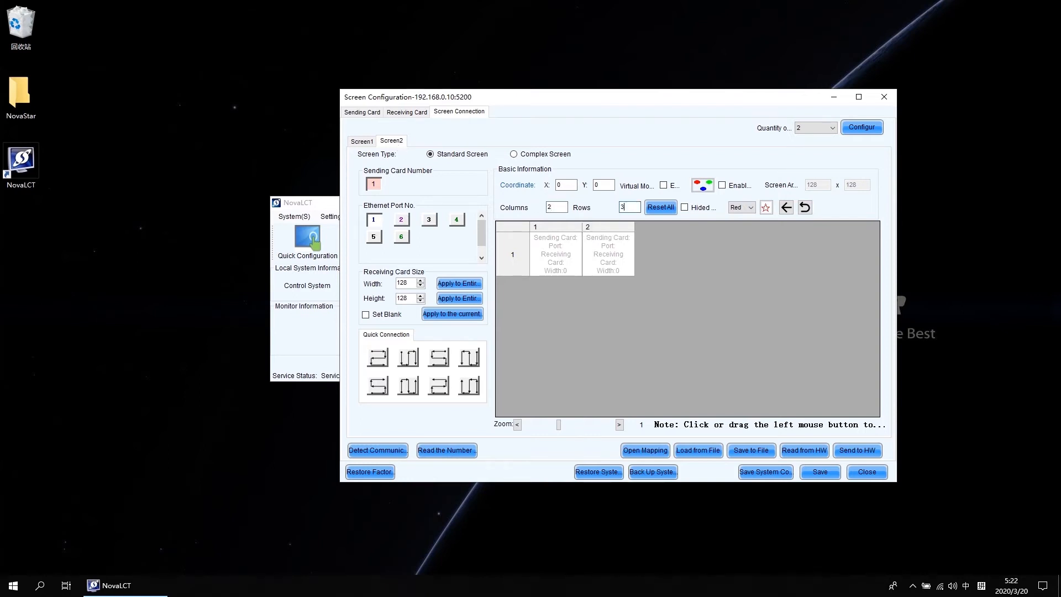
Step: Select Ethernet port 2 for Screen2 and set its receiving card size to 192 by 192
click(402, 221)
double_click(405, 283)
text(192)
double_click(405, 298)
text(19)
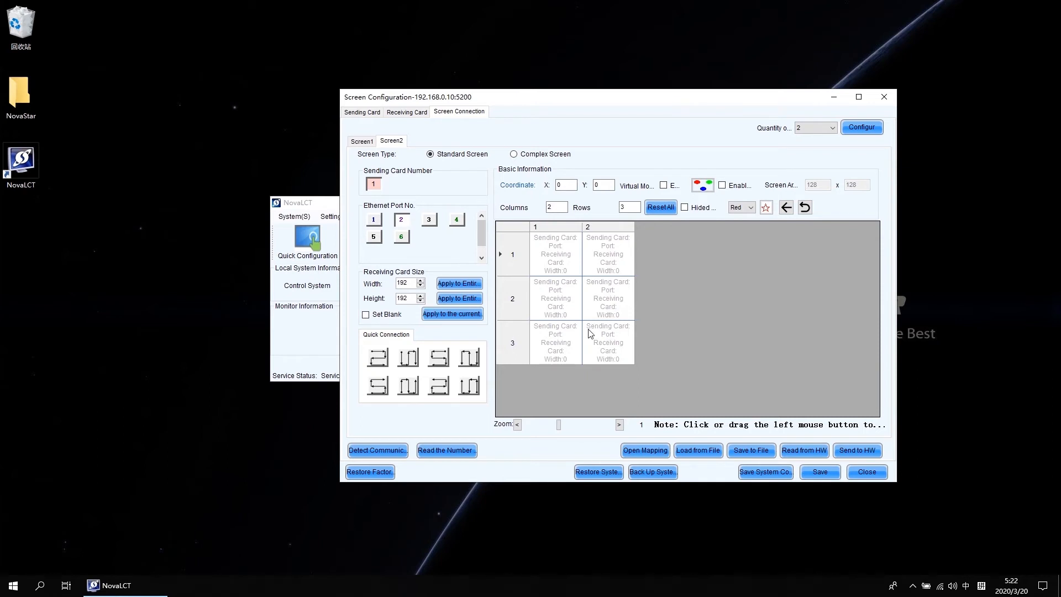
Step: Apply the serpentine quick connection pattern starting bottom-left to Screen2's grid
click(380, 387)
drag(378, 385, 607, 260)
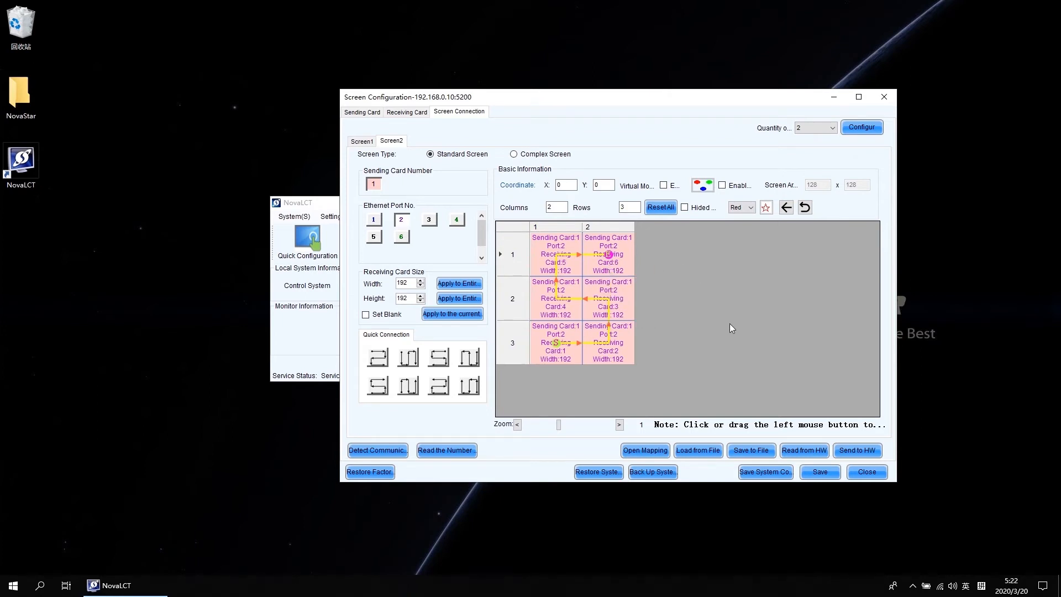
Step: Send the screen configuration to the hardware and save it
click(857, 450)
click(596, 303)
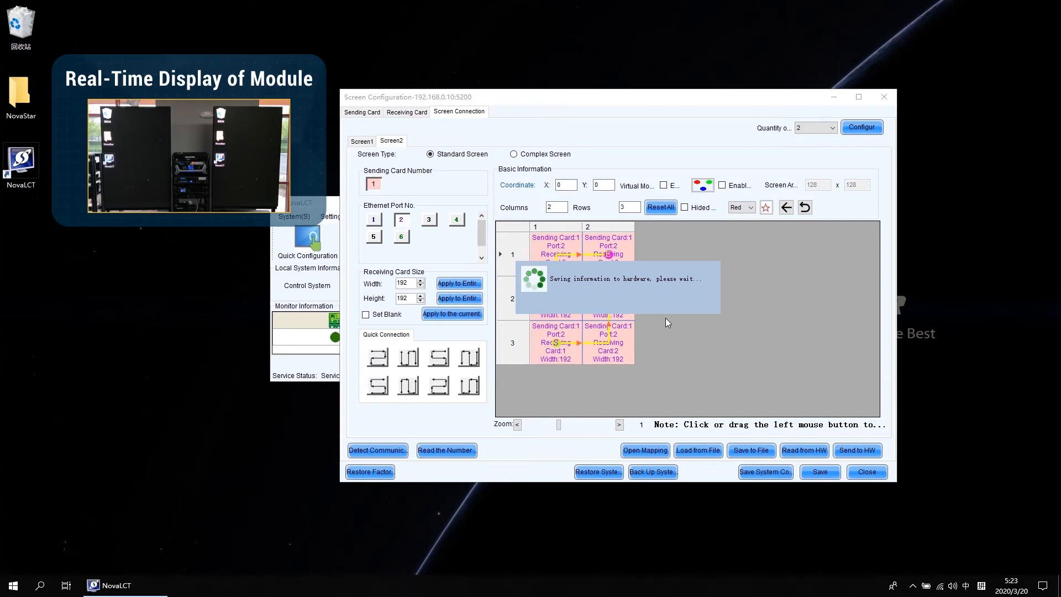
click(626, 307)
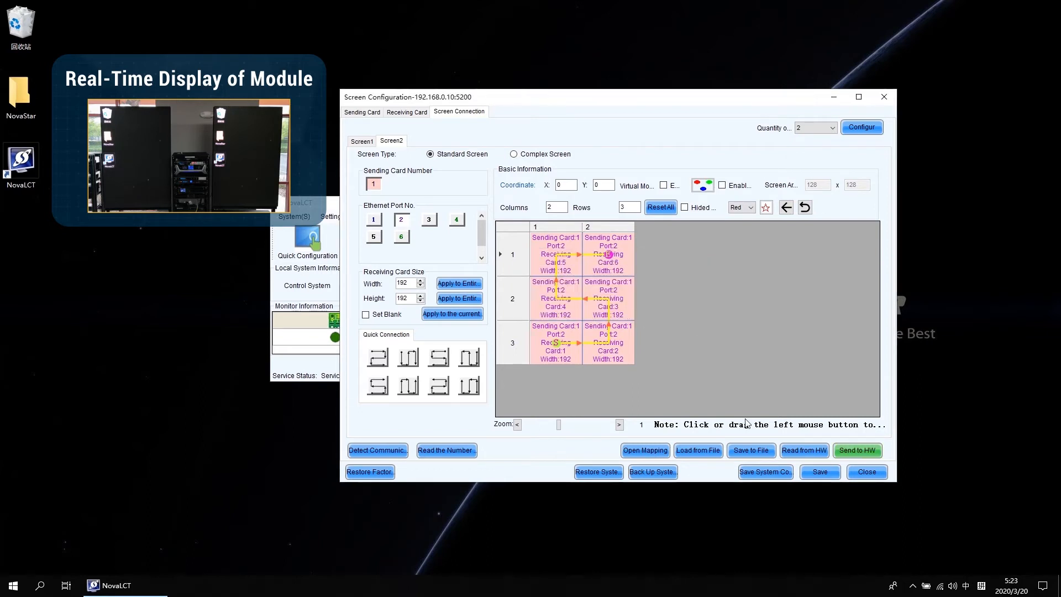
click(821, 472)
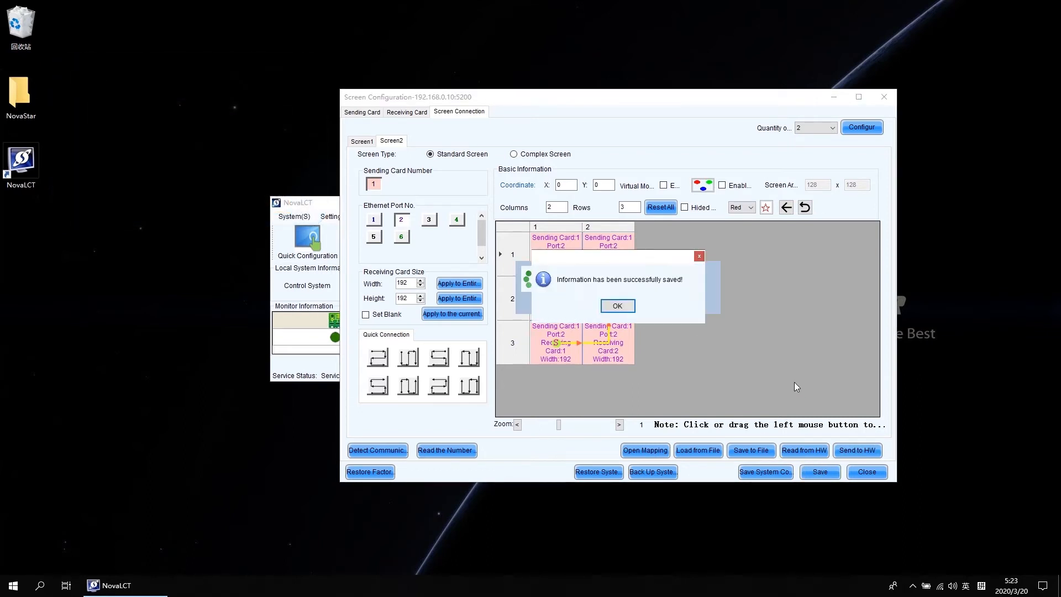
click(626, 308)
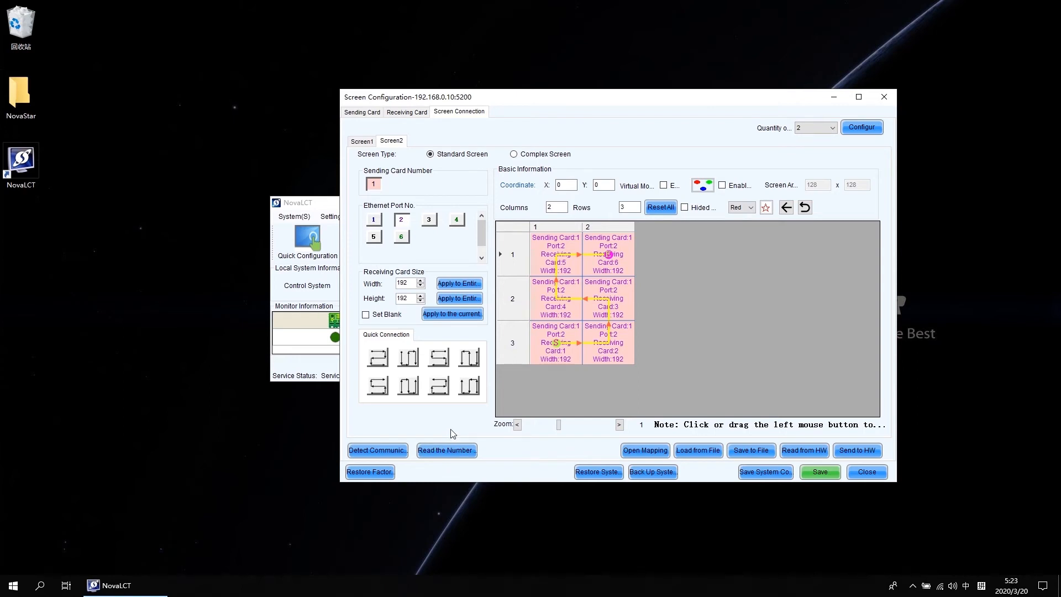
Step: Detect communication status of the receiving cards for both Screen1 and Screen2, then close the results
click(385, 453)
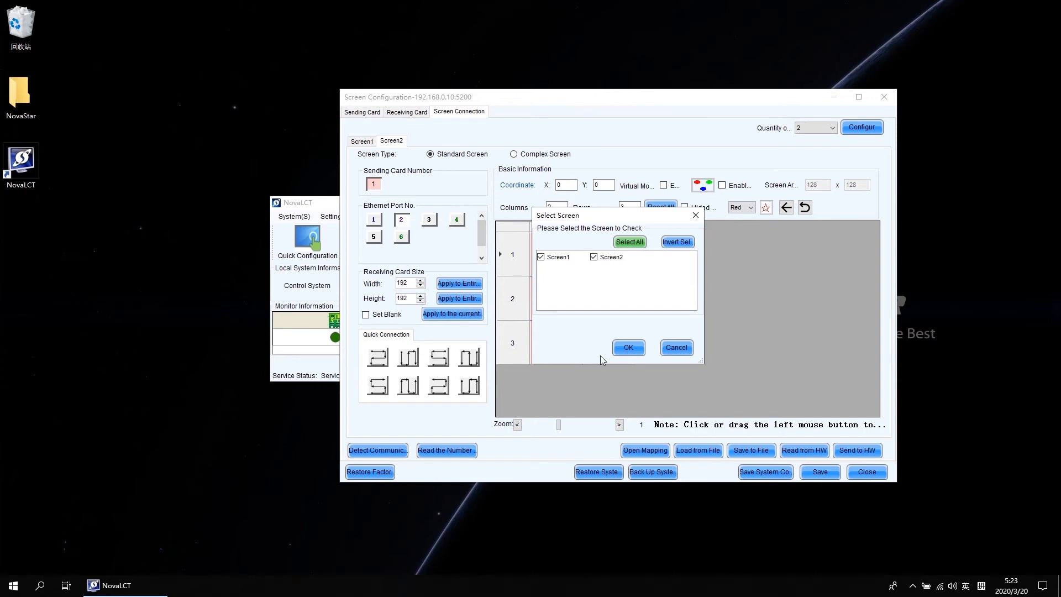
click(630, 347)
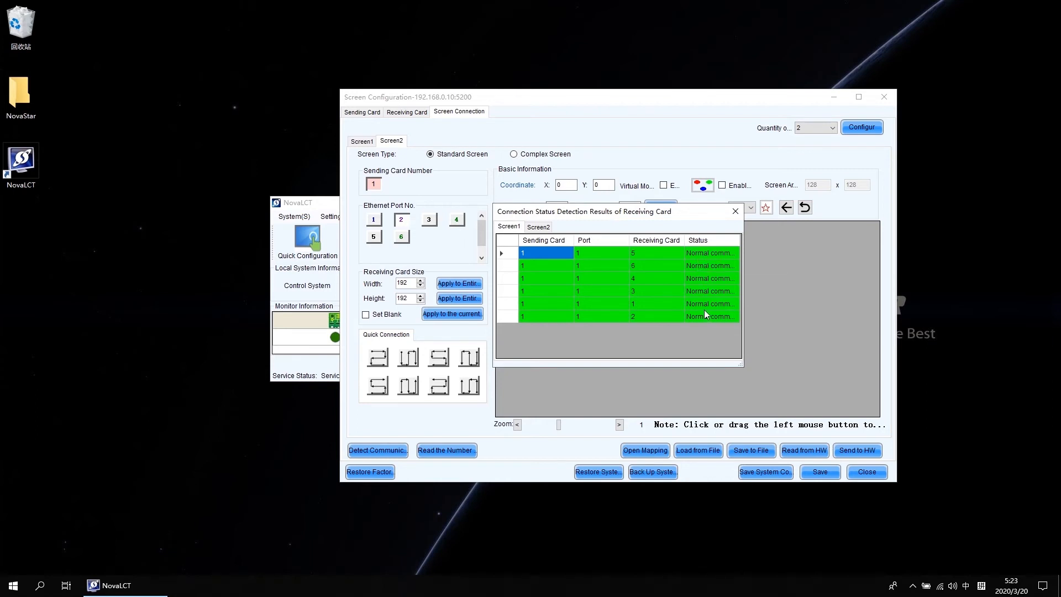
click(735, 212)
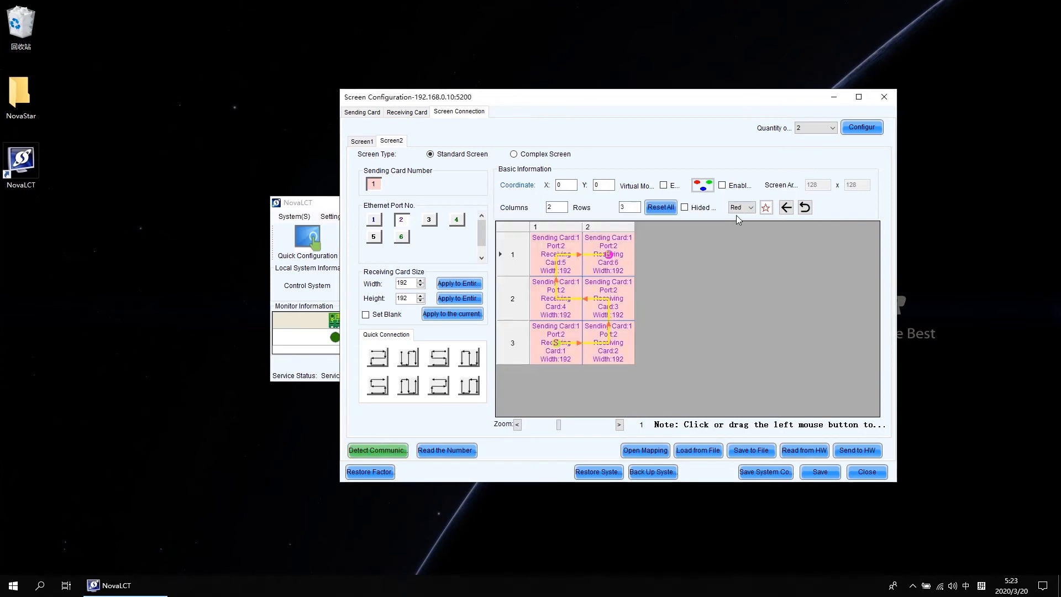
Step: Read the number of receiving cards on each output port of the sending card
click(450, 453)
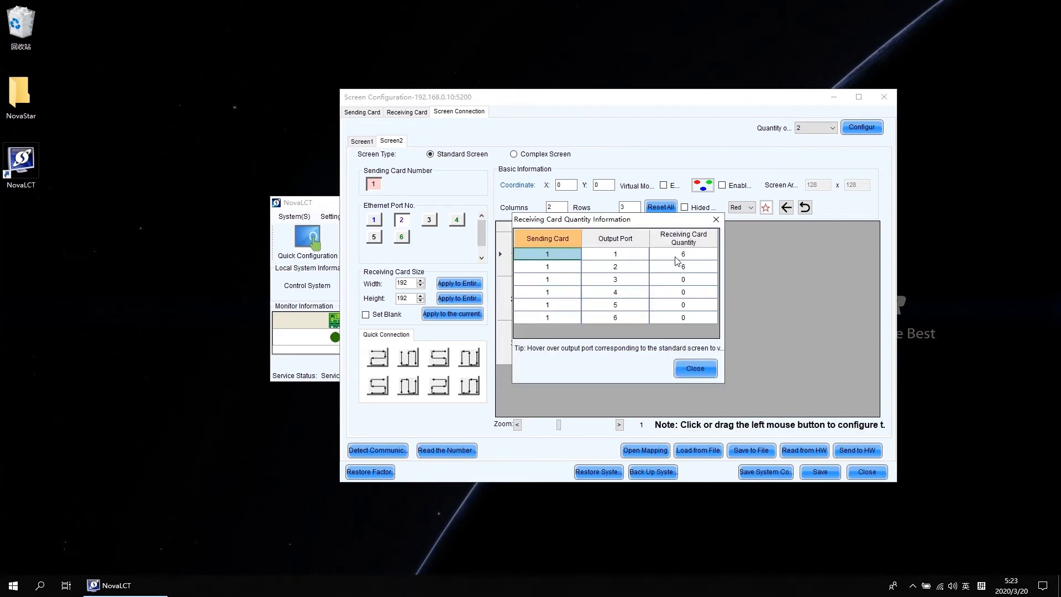
click(683, 255)
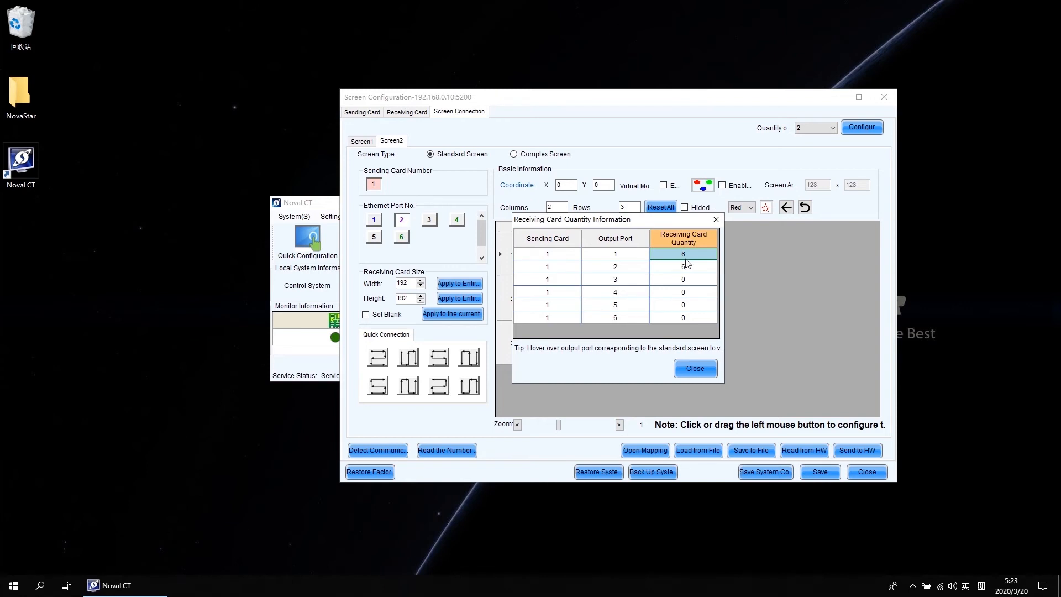
Step: Close the receiving card quantity information and the screen configuration window
click(687, 268)
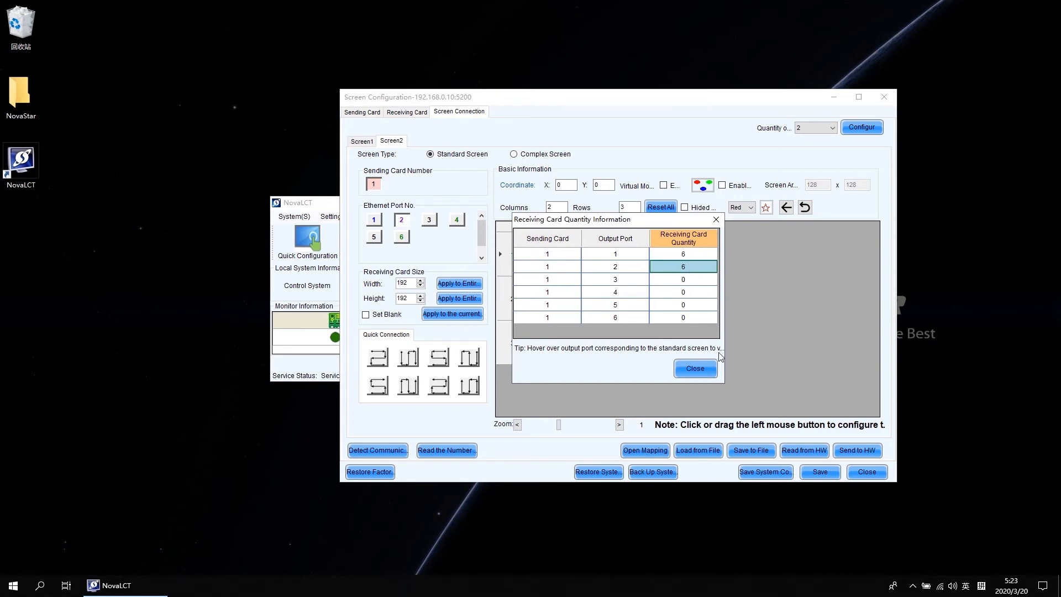
click(709, 371)
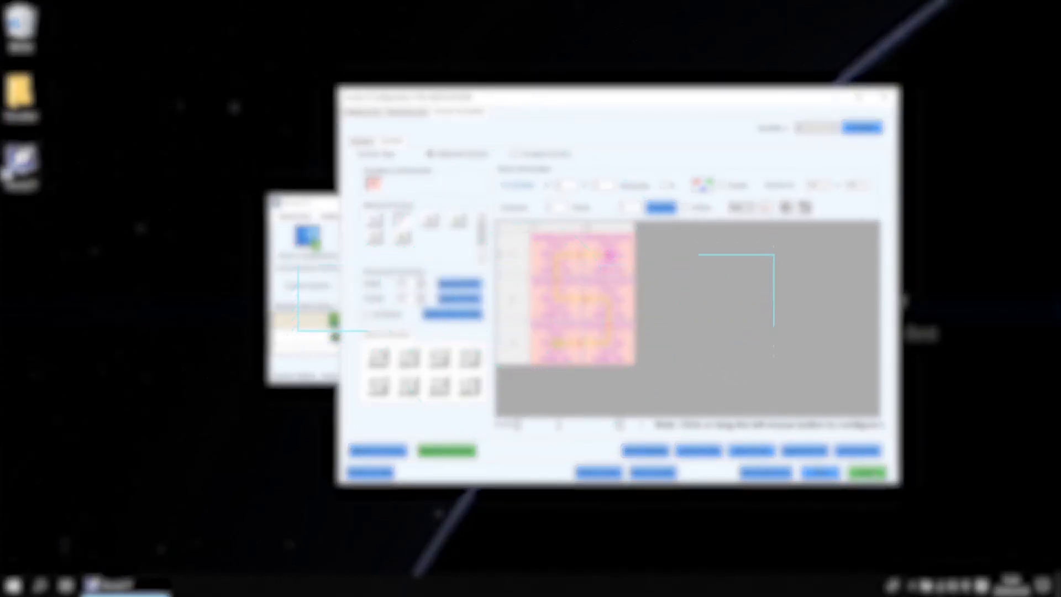
click(869, 473)
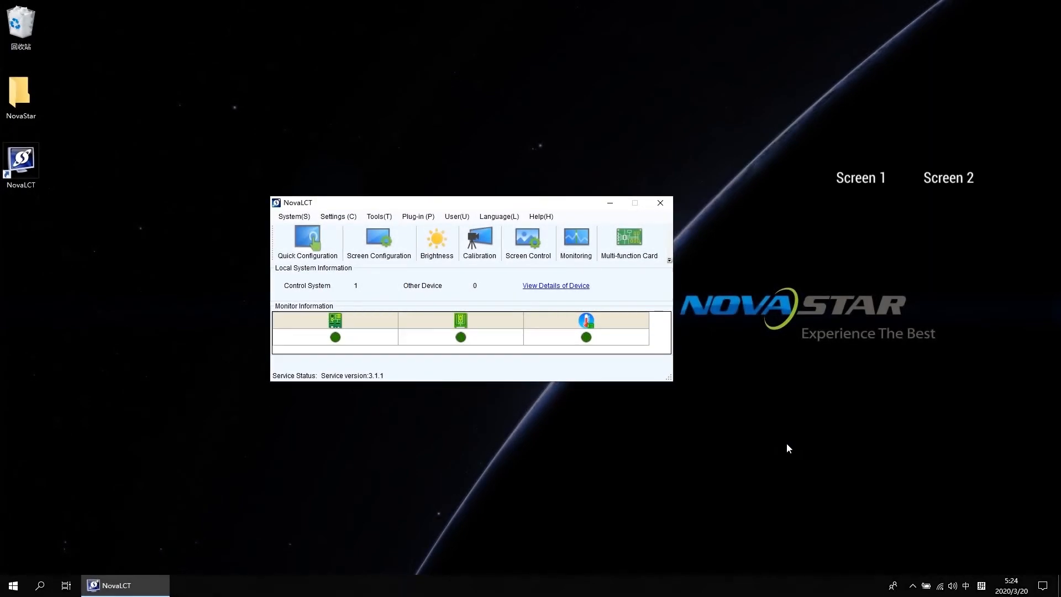
Step: Open brightness adjustment and lower Screen1's brightness to 15
click(440, 243)
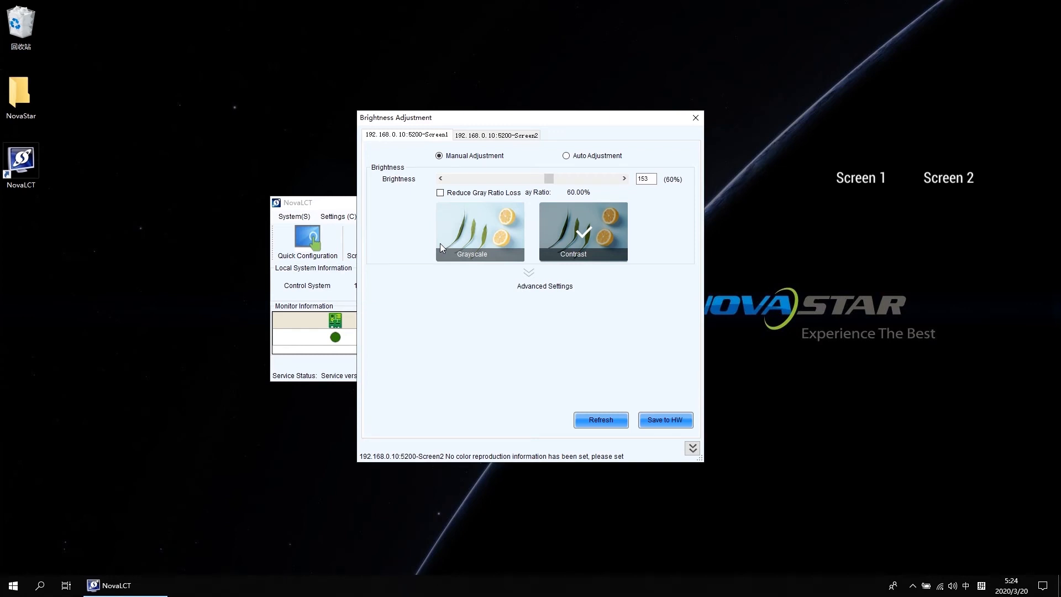
click(488, 136)
click(432, 138)
click(486, 136)
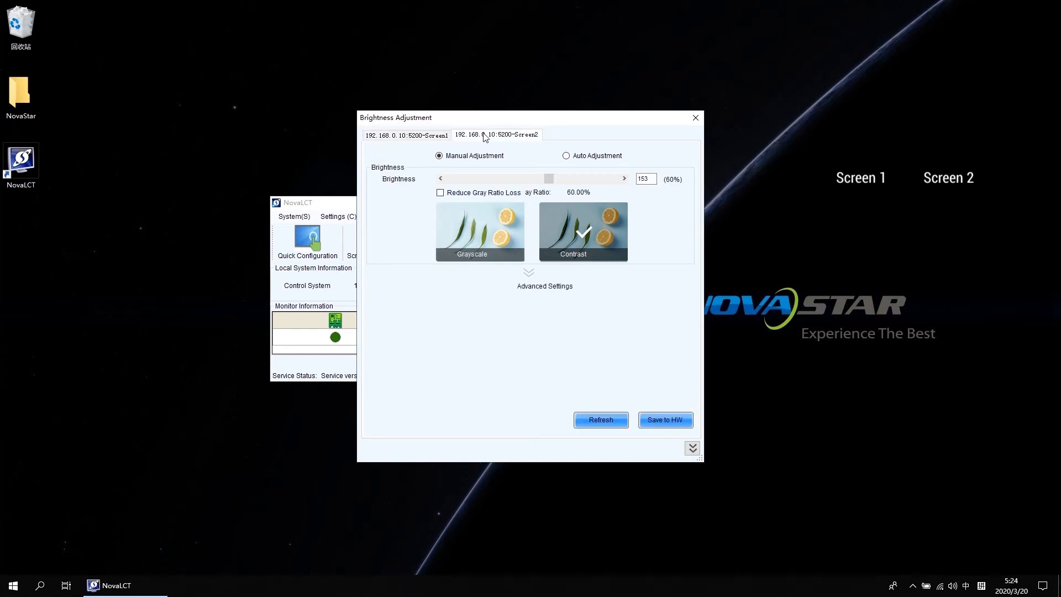
click(443, 136)
drag(550, 179, 461, 179)
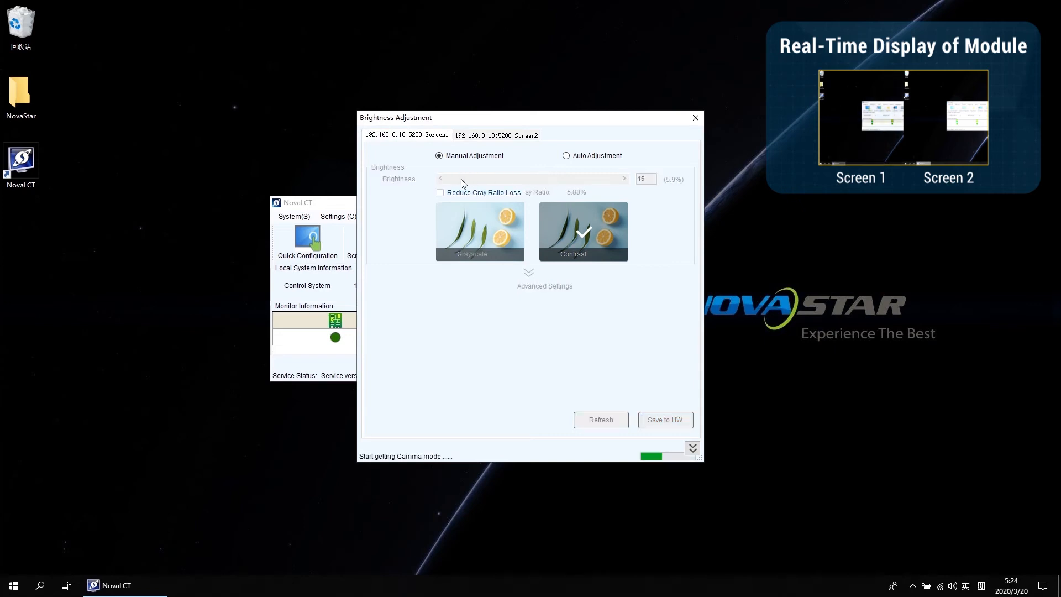
Step: Lower Screen2's brightness to 17 and close the brightness adjustment
click(515, 138)
drag(546, 179, 457, 186)
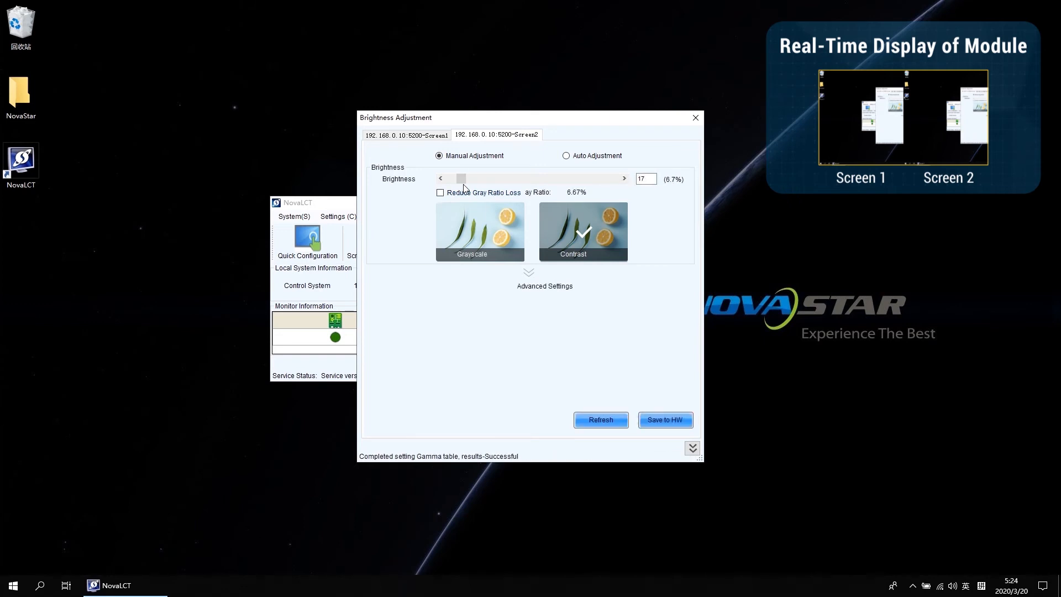
click(695, 119)
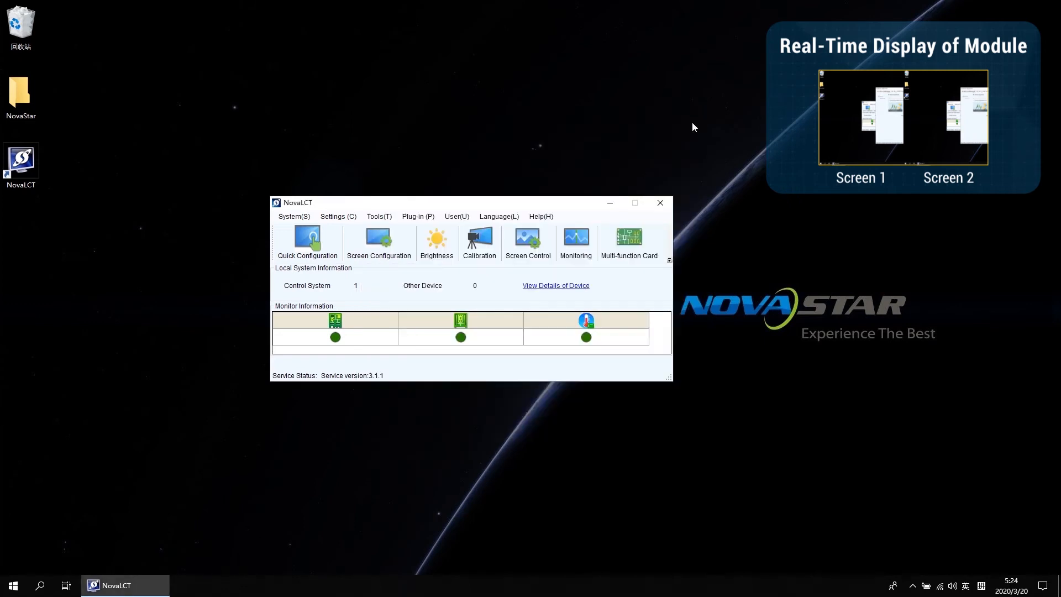
Step: Check the receiving card monitoring status of Screen1 and Screen2 in MonitorSite, then close it
click(578, 241)
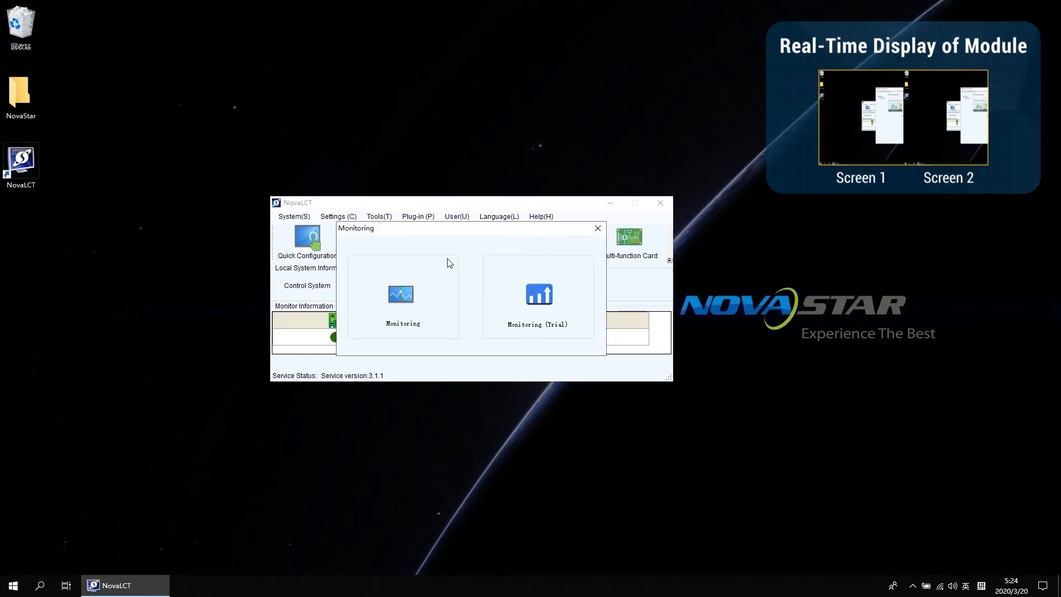
click(403, 294)
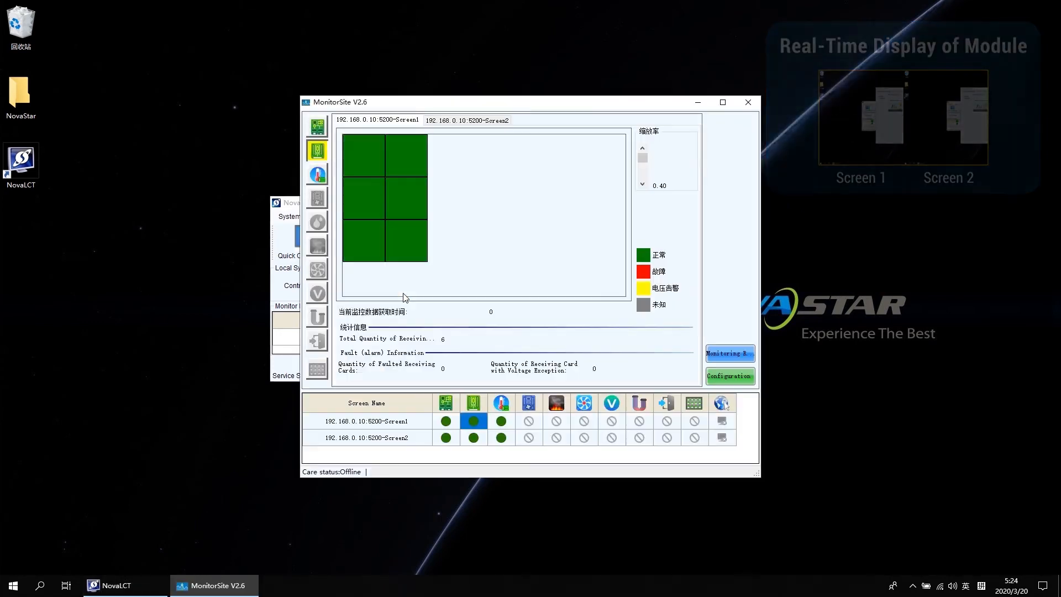
click(433, 120)
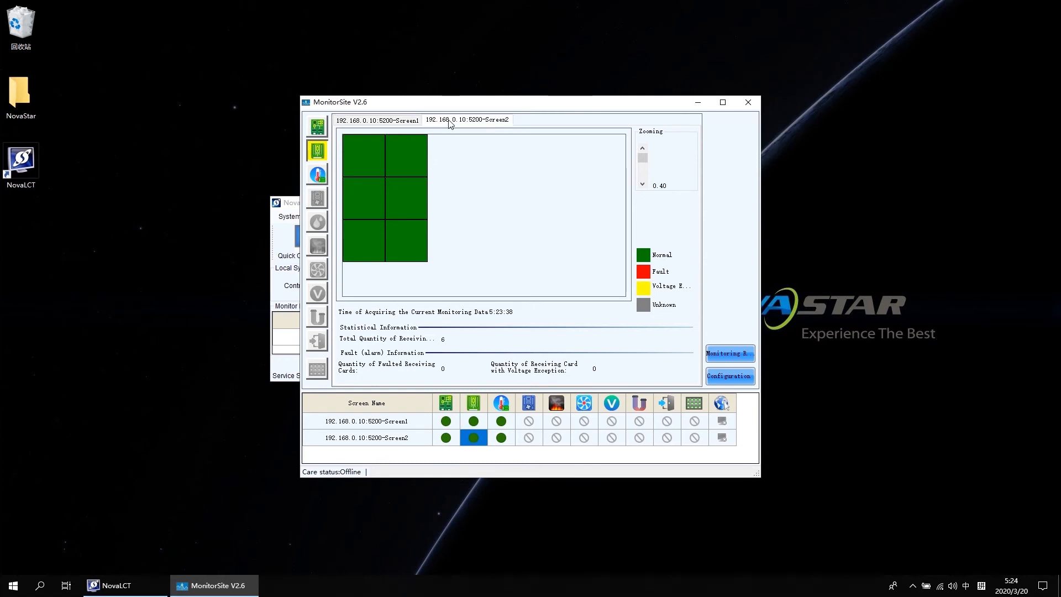
click(416, 122)
click(462, 123)
click(748, 101)
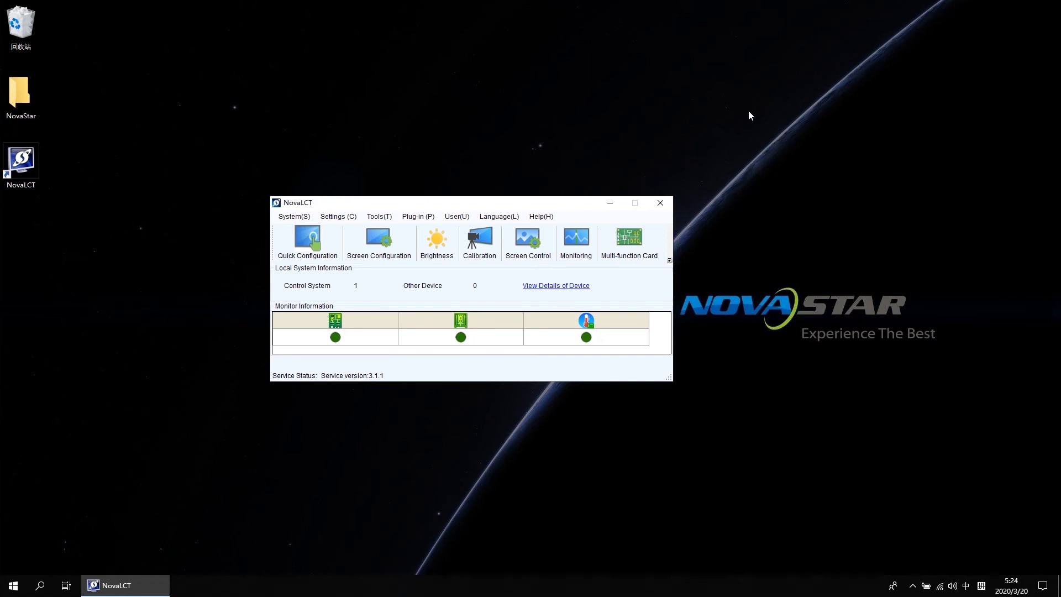
Step: Create one combined screen in Multiple-screen Management named Demo containing 2 screens
click(350, 218)
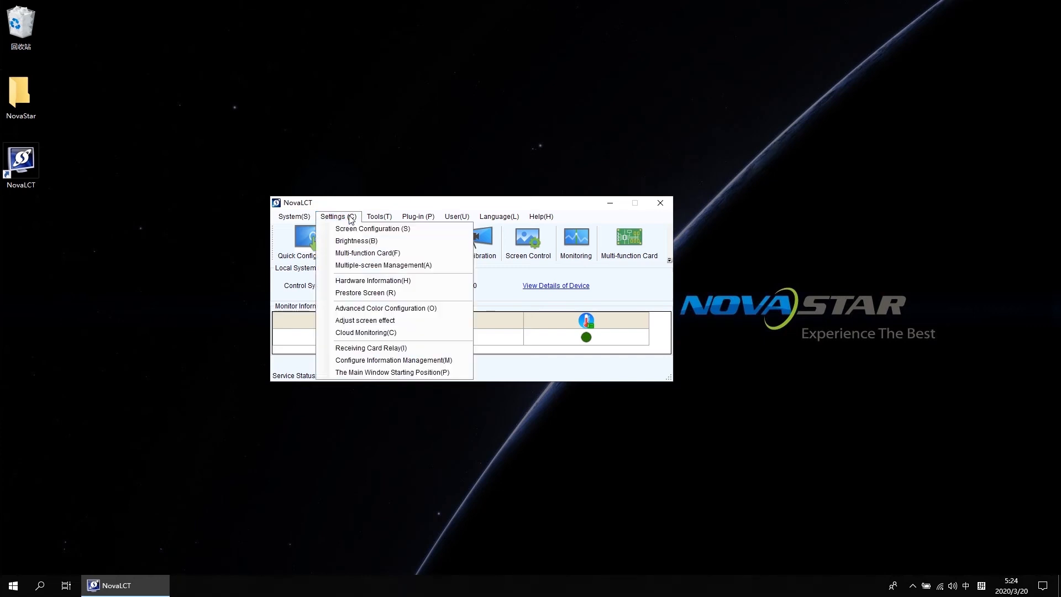
click(373, 271)
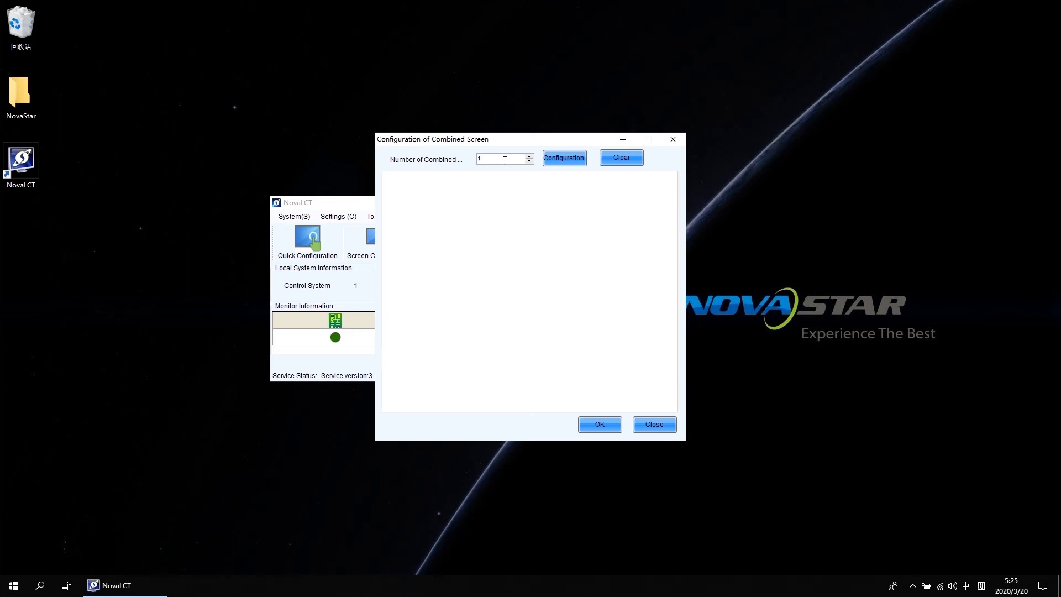
click(572, 160)
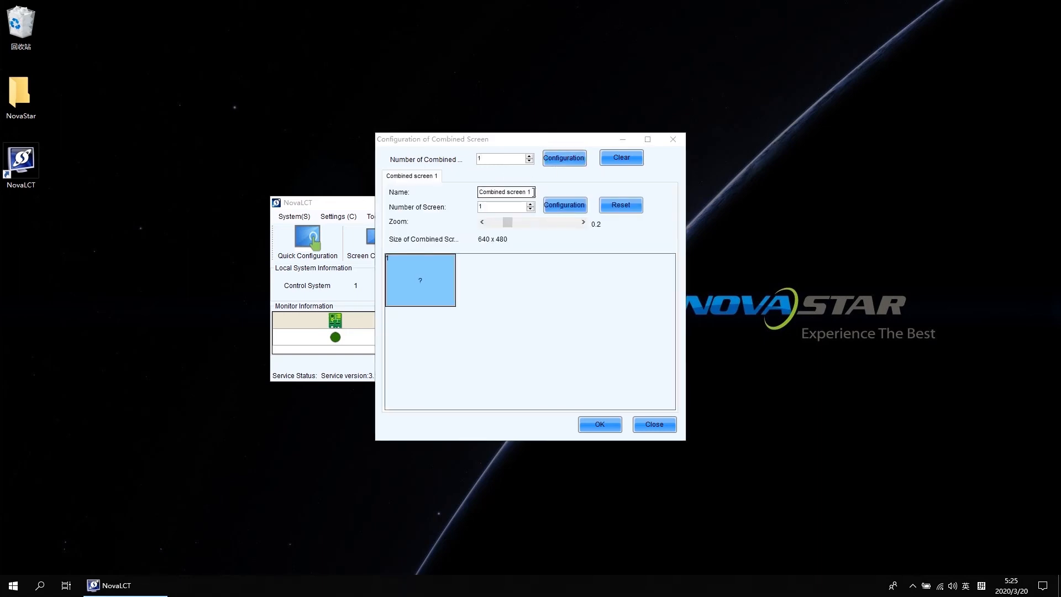
drag(534, 193, 448, 193)
key(BackSpace)
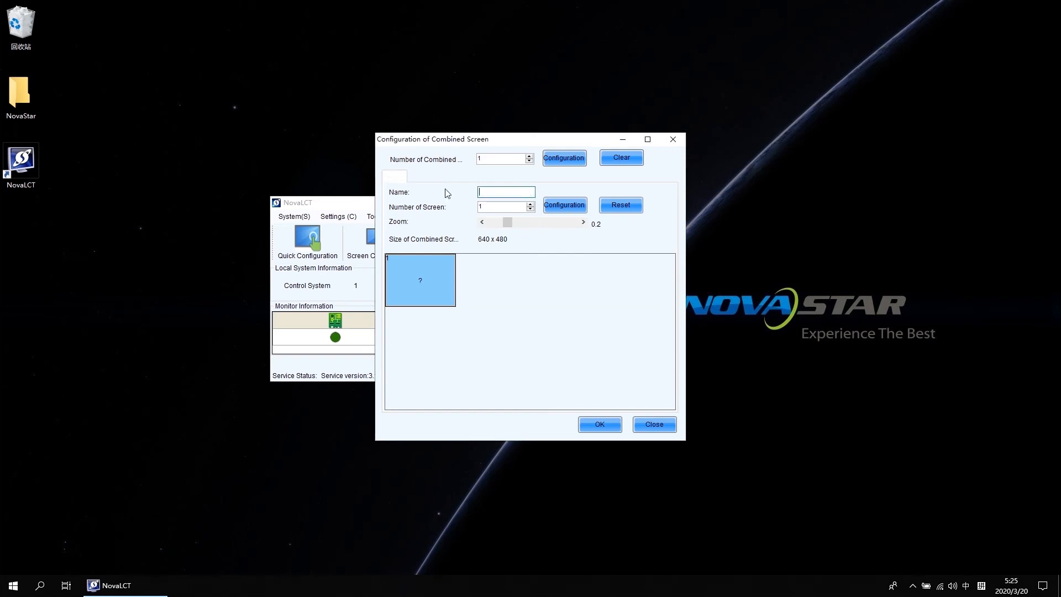
text(Demo)
drag(498, 207, 466, 206)
text(2)
click(571, 205)
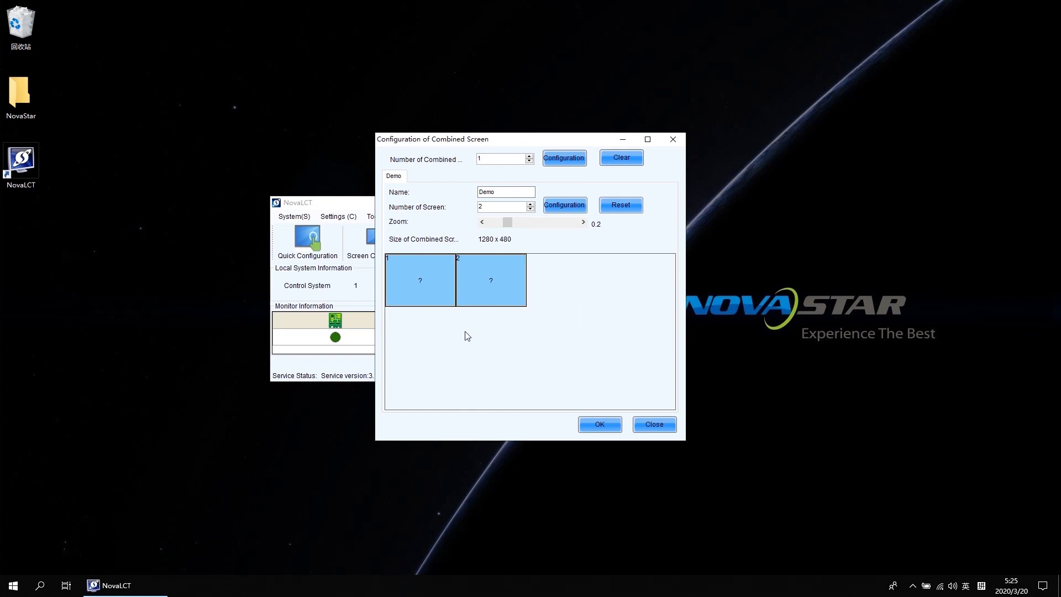
Step: Associate Screen1 and Screen2 with Demo's two blocks, place them side by side, and confirm
click(419, 285)
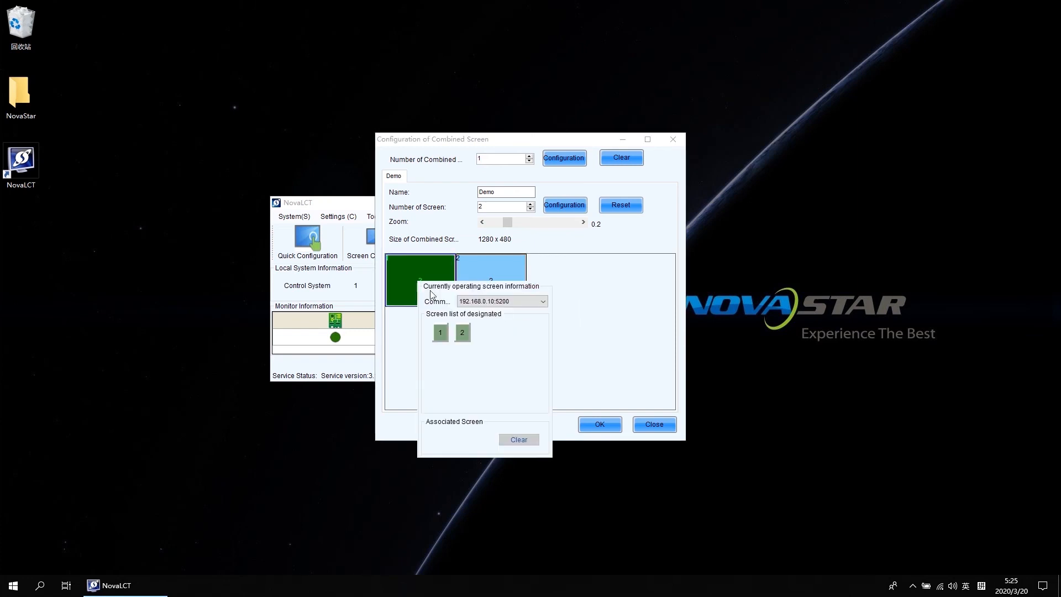
click(441, 333)
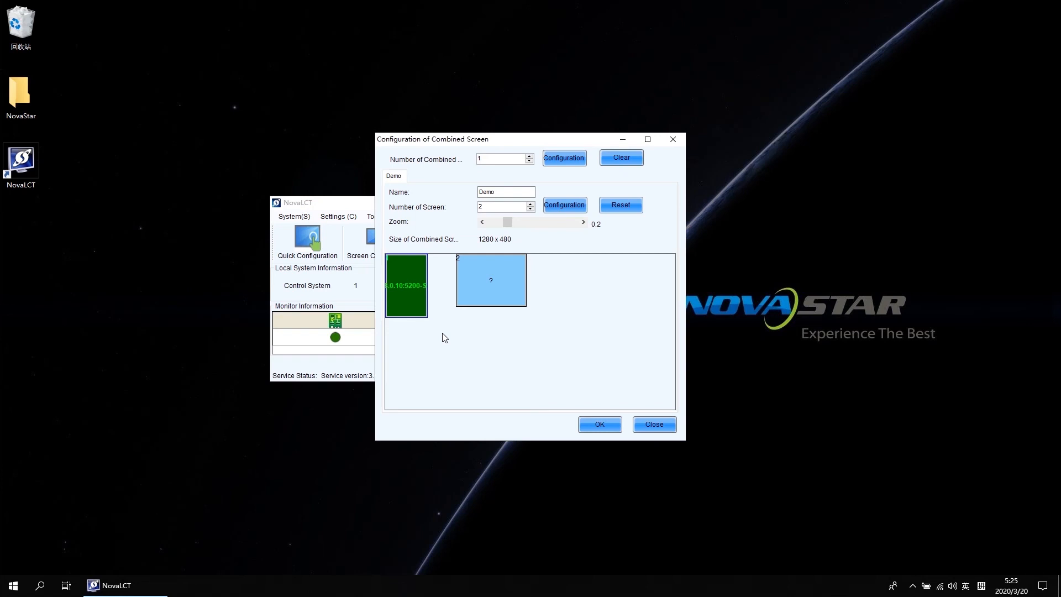
click(480, 281)
click(485, 284)
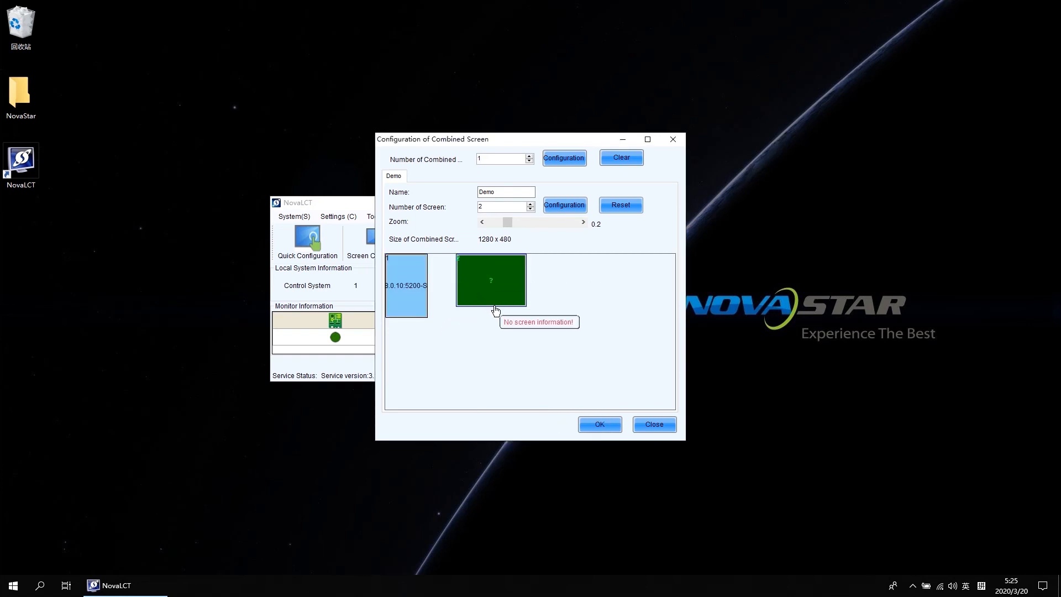
click(498, 292)
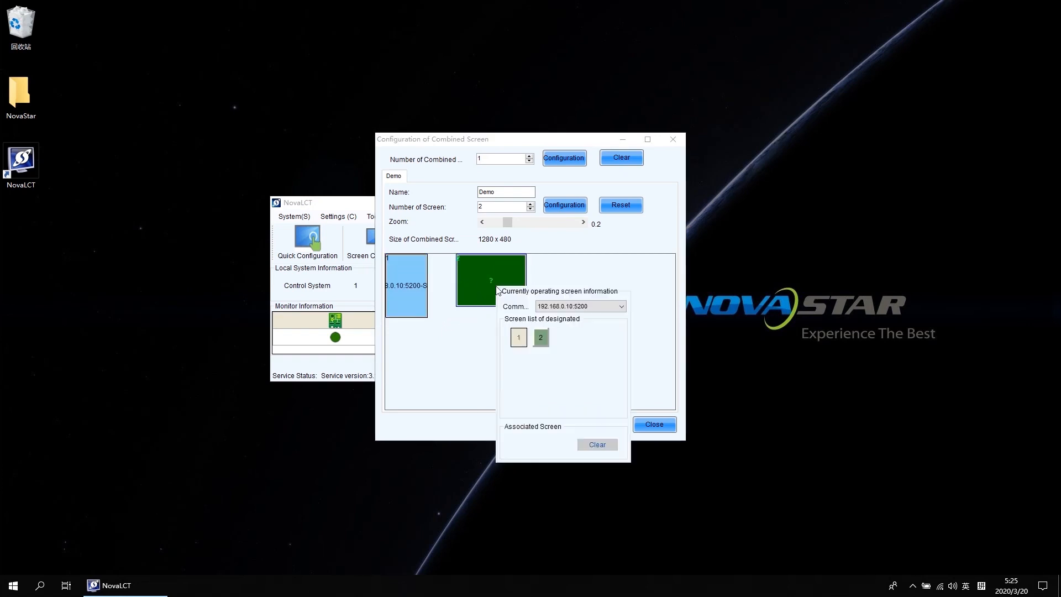
click(541, 337)
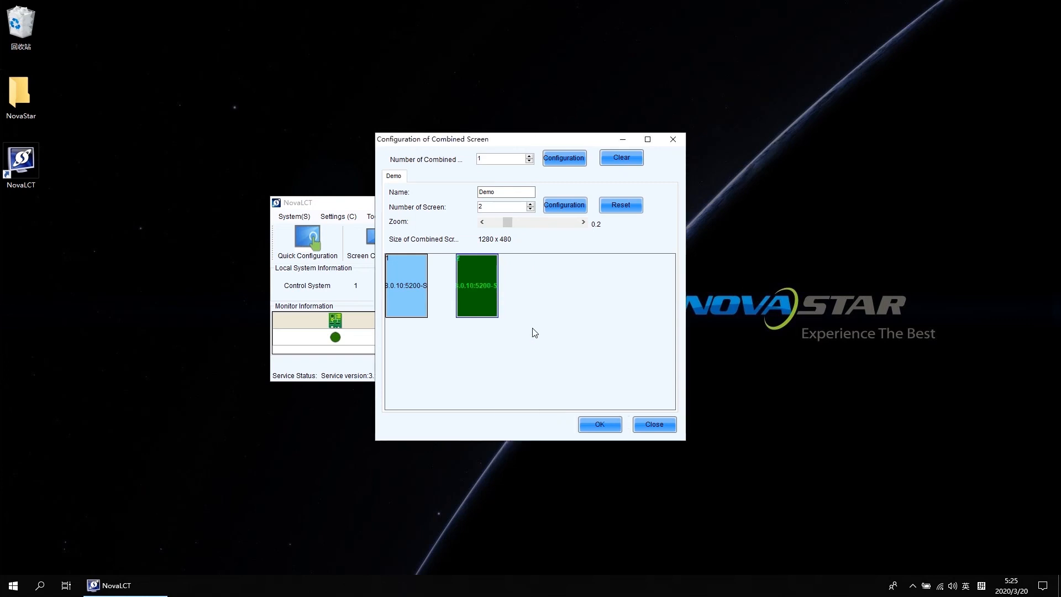
drag(492, 303, 461, 286)
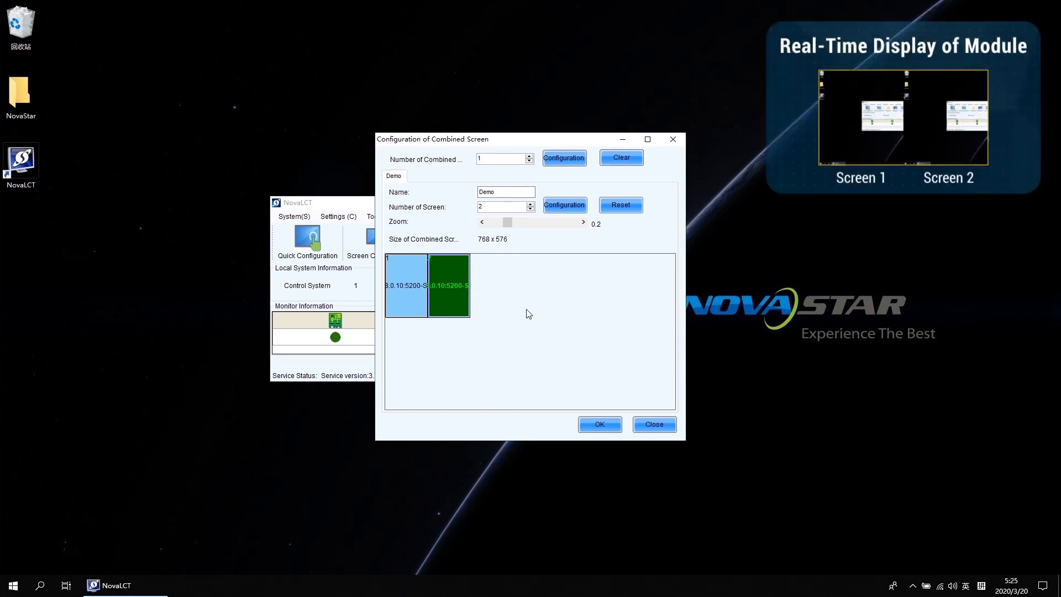
click(600, 424)
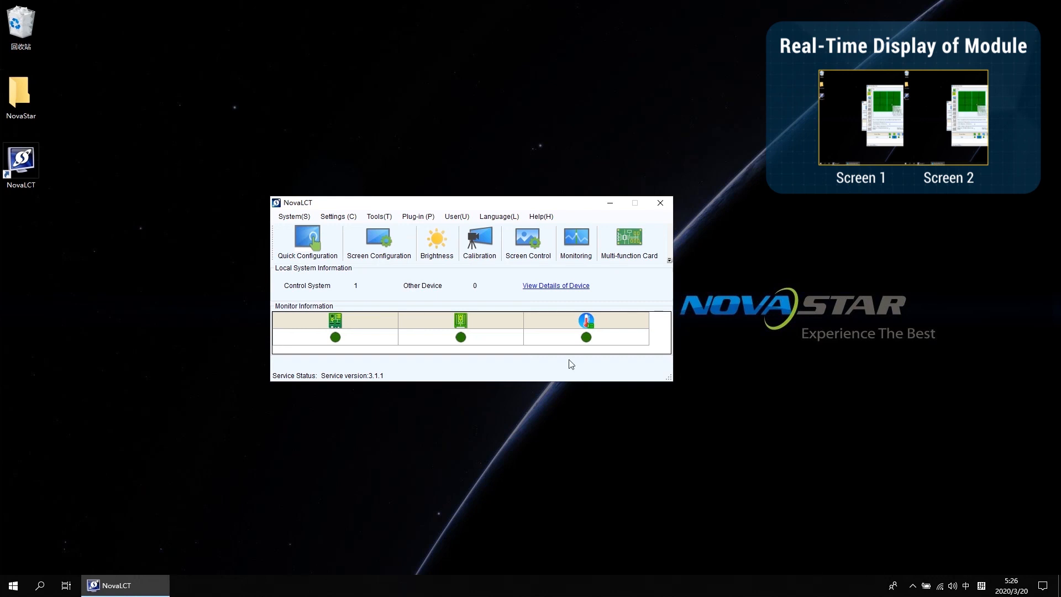
Step: Check the Demo combined screen's receiving card status in monitoring, then close it
click(572, 244)
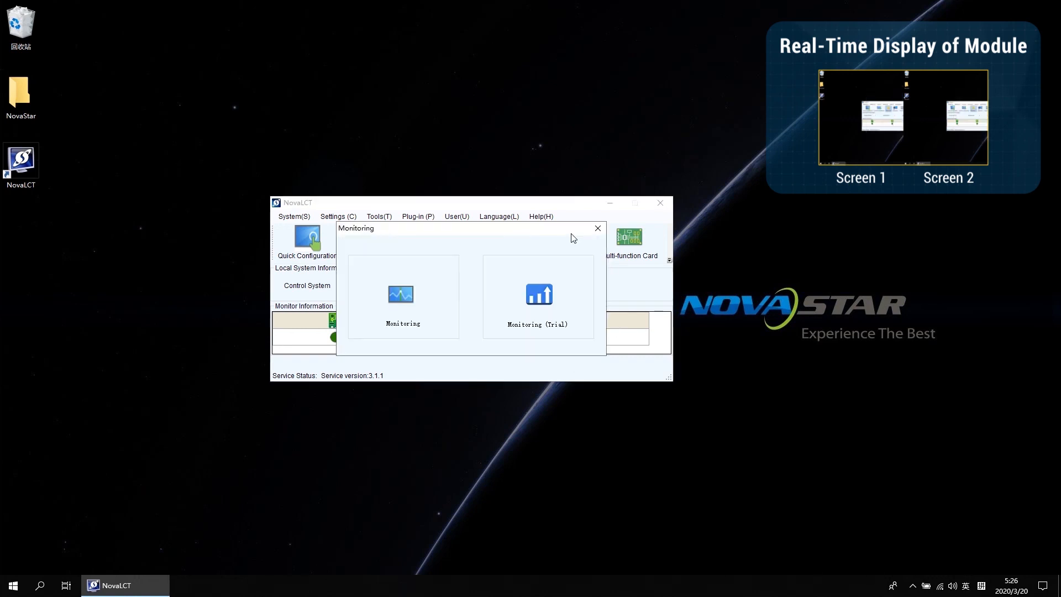
click(412, 296)
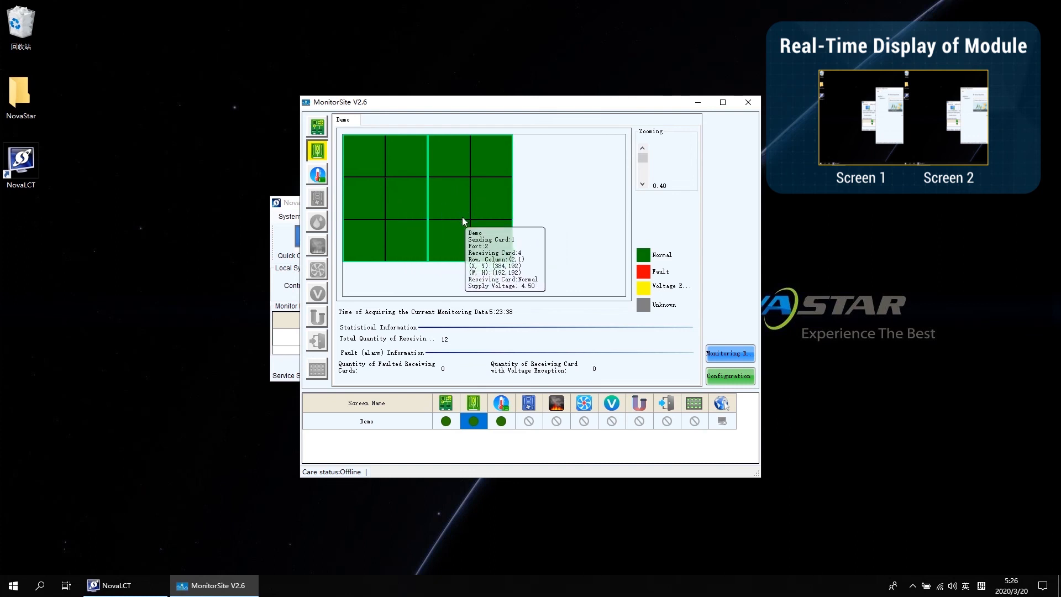
click(748, 103)
Step: Set the Demo combined screen's brightness to 26 and close the brightness adjustment
click(446, 240)
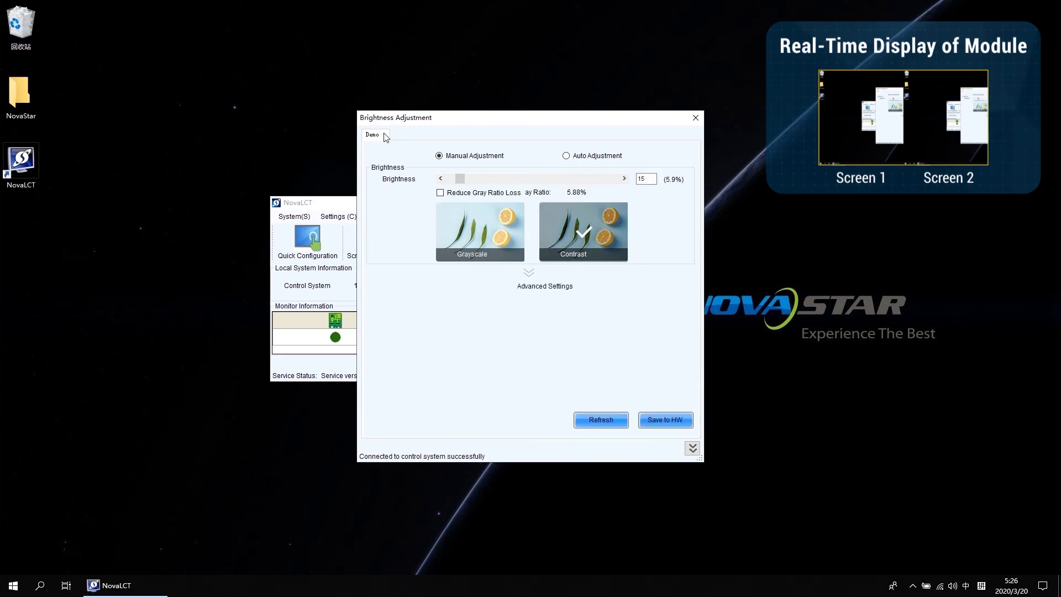
drag(459, 178, 613, 179)
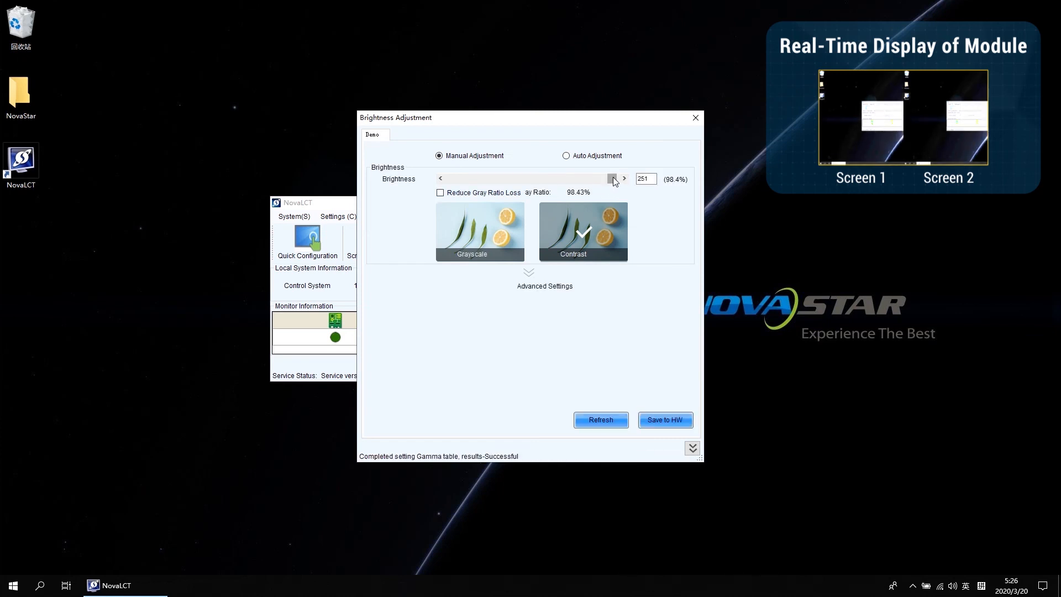
drag(613, 181, 470, 183)
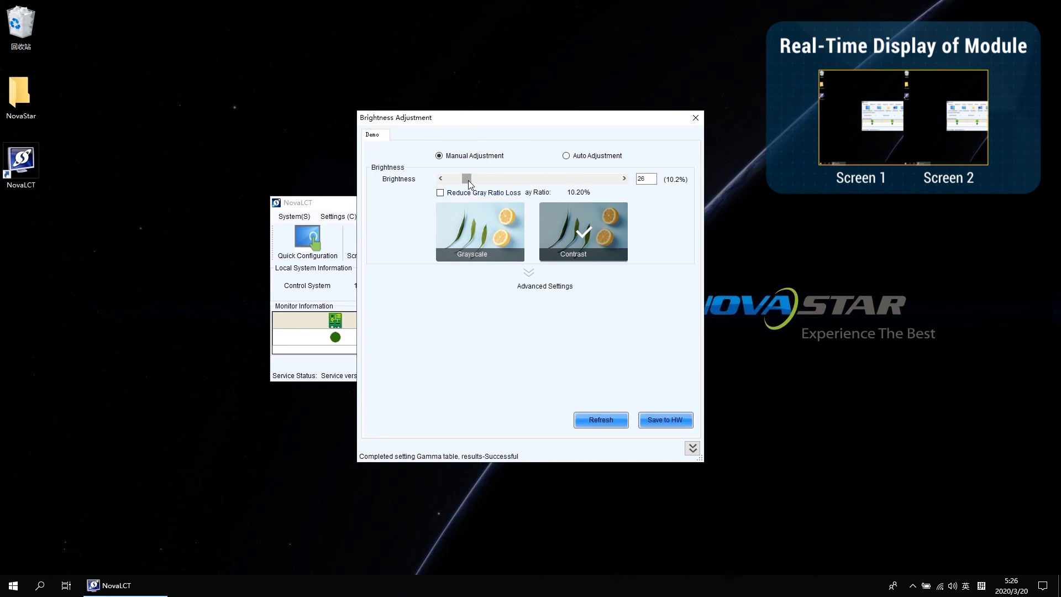
click(696, 117)
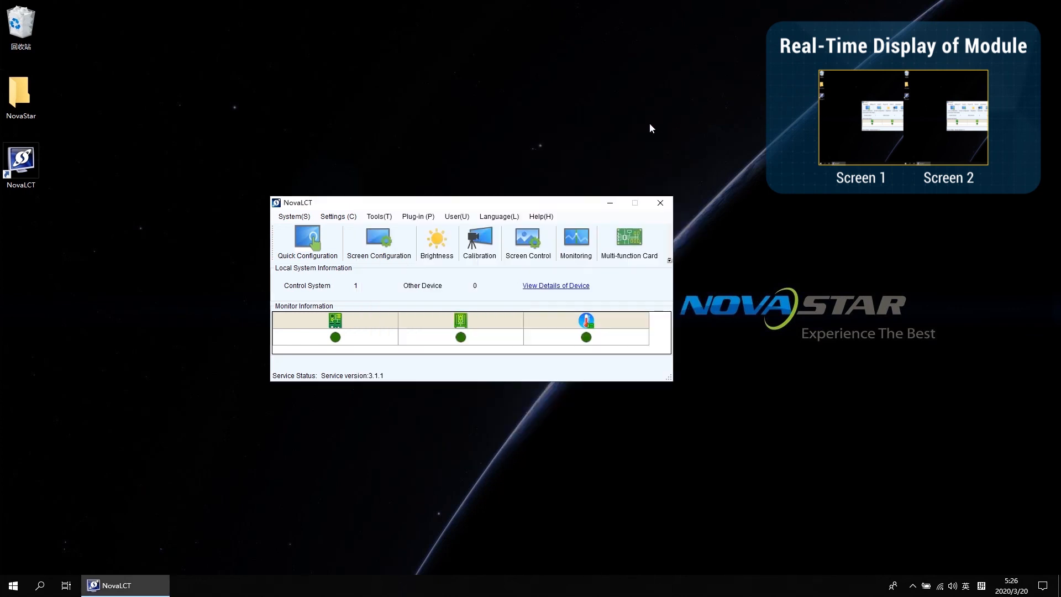